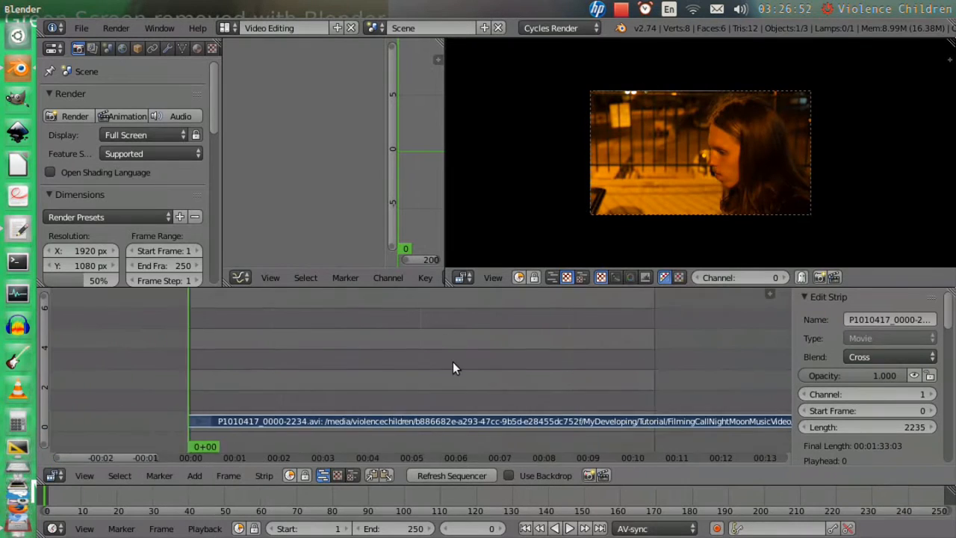
Step: Set the scene's end frame to 2233 so the frame range covers the movie strip
middle_drag(506, 366, 173, 329)
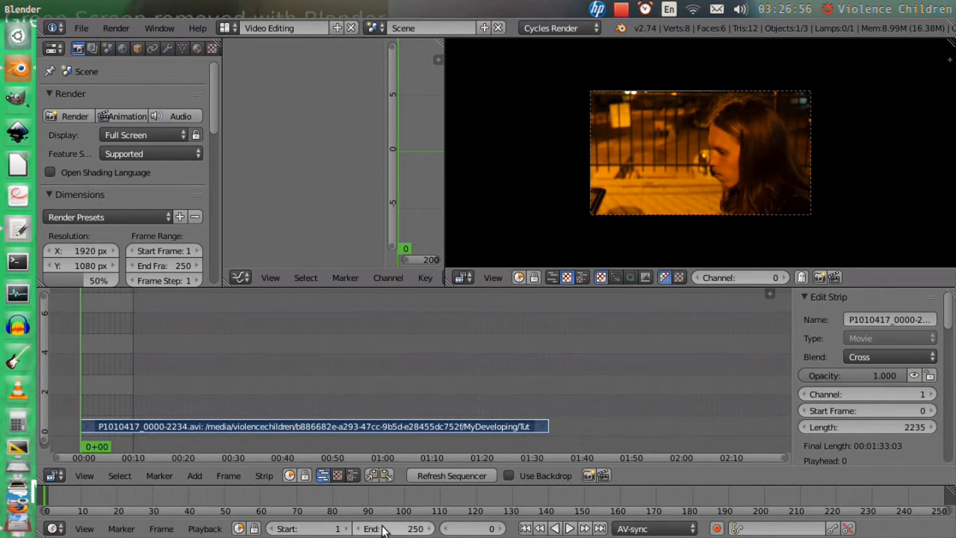
drag(372, 528, 411, 528)
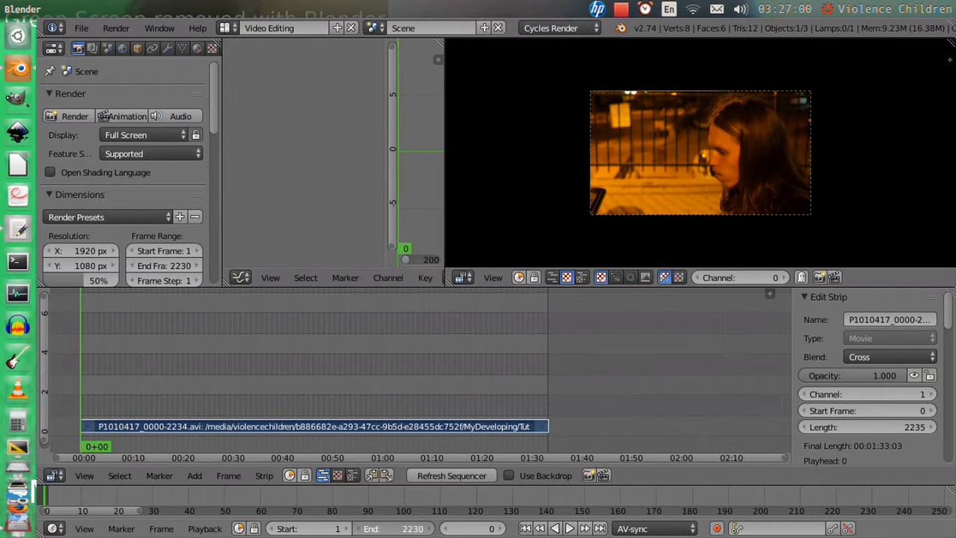
Step: Preview the footage enlarged by playing it from frame 750
drag(144, 377, 237, 379)
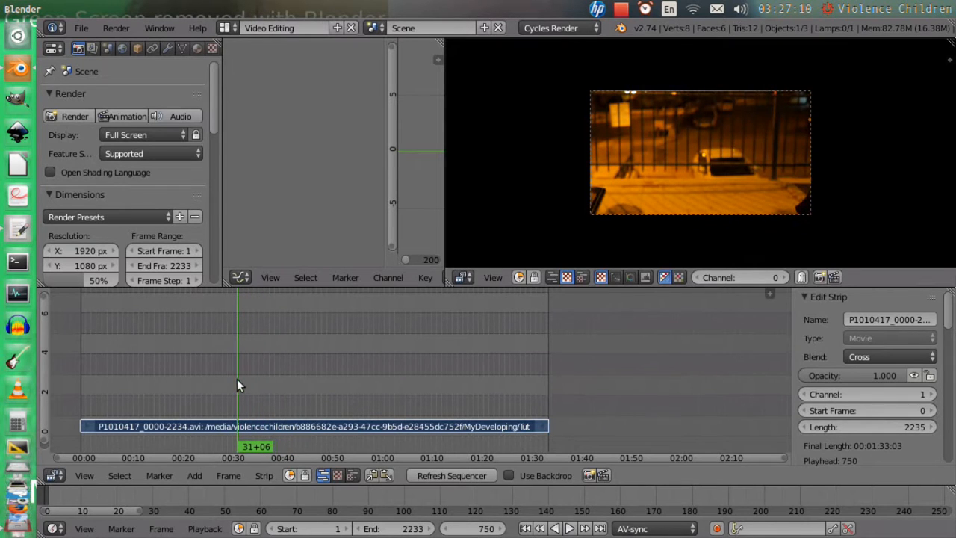
scroll(774, 195, up, 2)
key(alt+a)
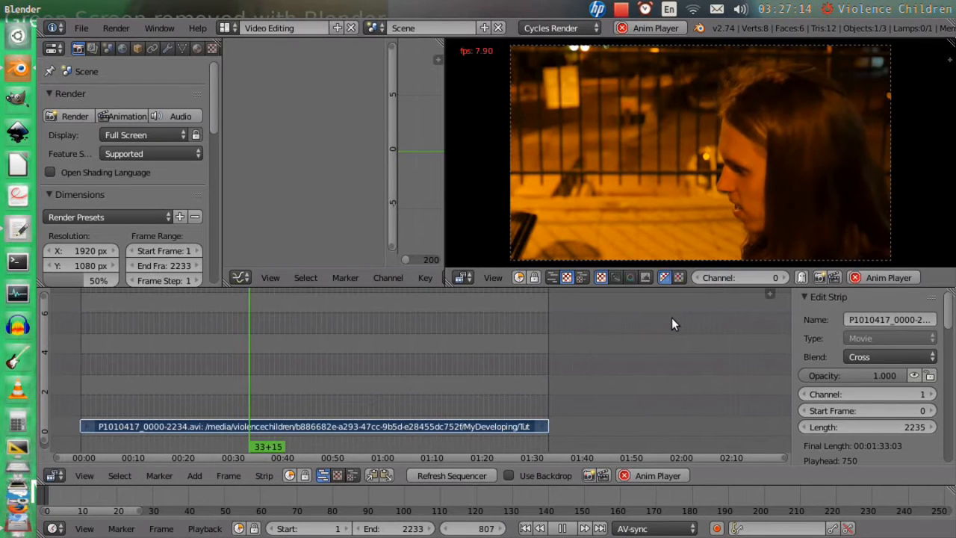
key(Escape)
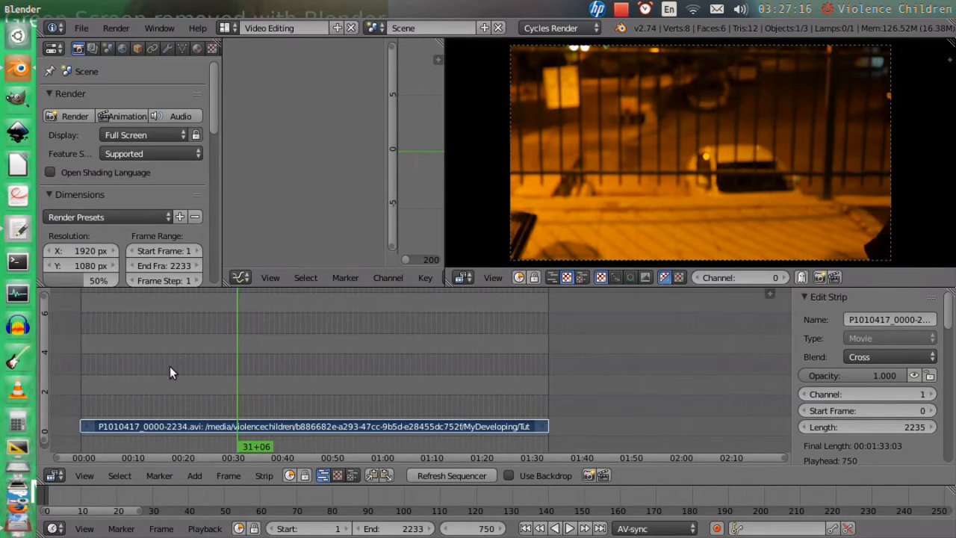
Step: Cut the movie strip at frame 739 and delete the part before the cut
drag(237, 385, 228, 407)
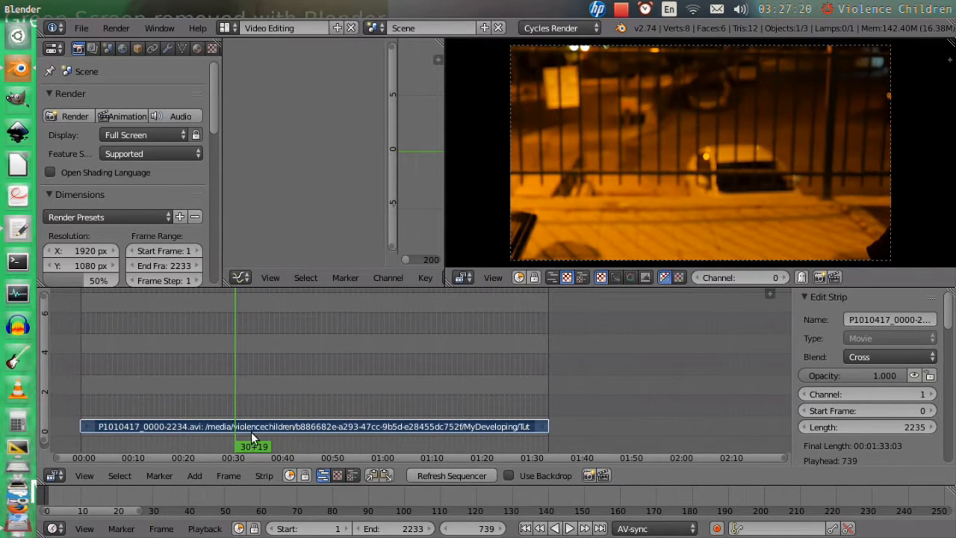
key(k)
right_click(190, 424)
key(x)
click(189, 424)
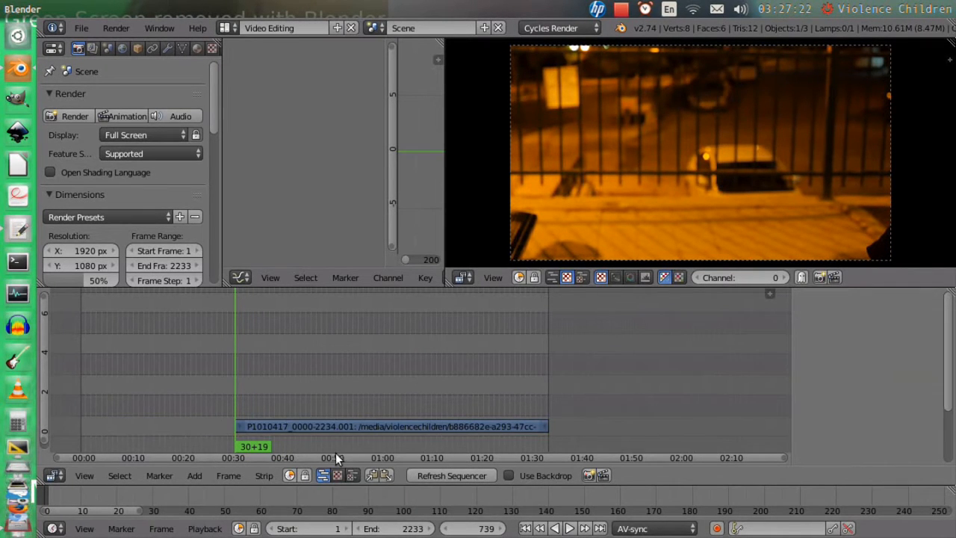
Step: Slide the remaining movie strip earlier on channel 1 so it begins at about frame 257
right_click(334, 430)
key(g)
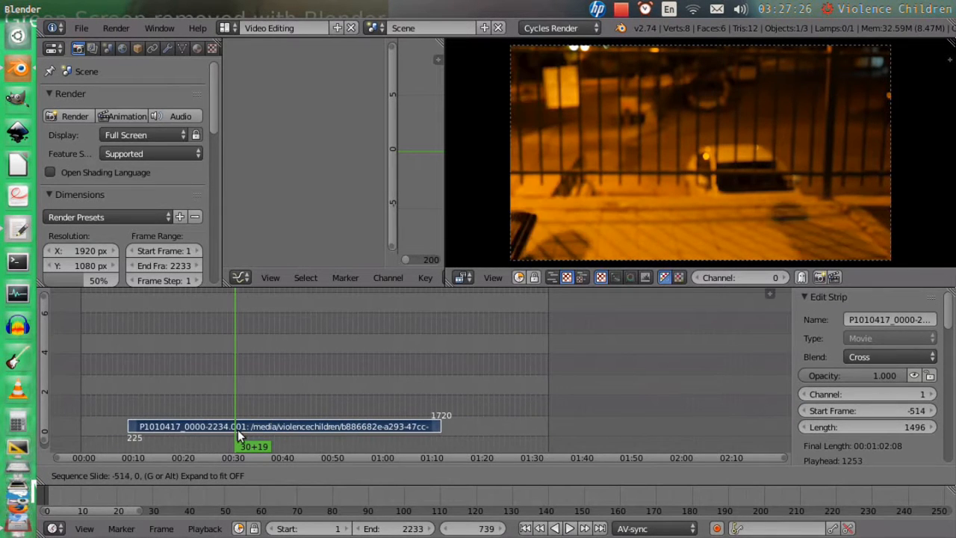
click(243, 425)
Step: Cut the movie strip at frame 1539, near its end
scroll(236, 416, up, 6)
middle_drag(239, 418, 679, 437)
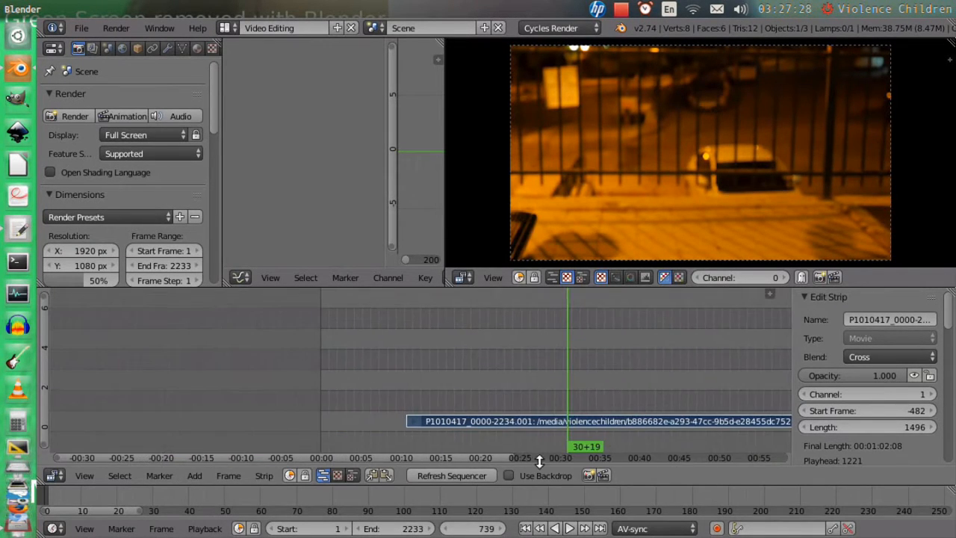
scroll(537, 441, up, 3)
middle_drag(536, 436, 462, 407)
middle_drag(657, 388, 460, 366)
scroll(462, 362, down, 3)
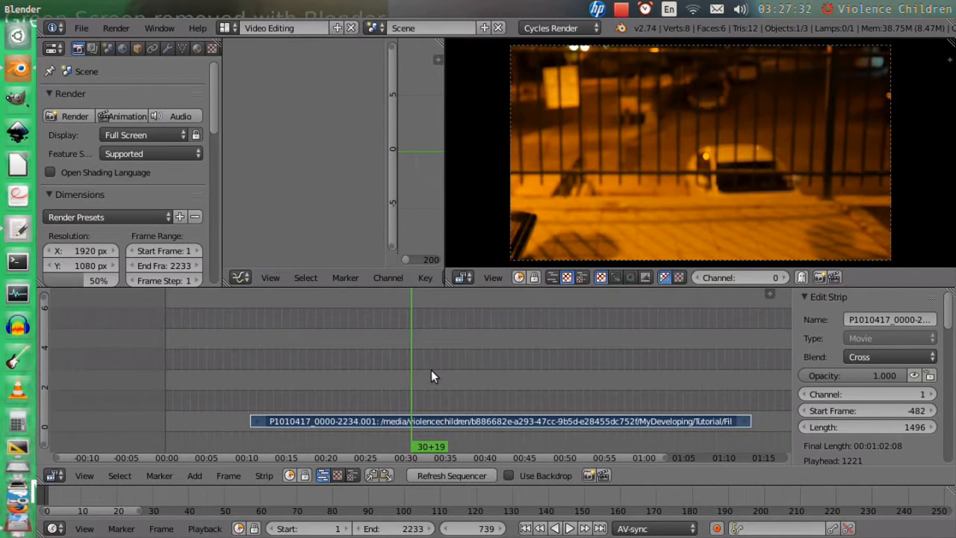
drag(431, 370, 598, 371)
click(678, 406)
key(k)
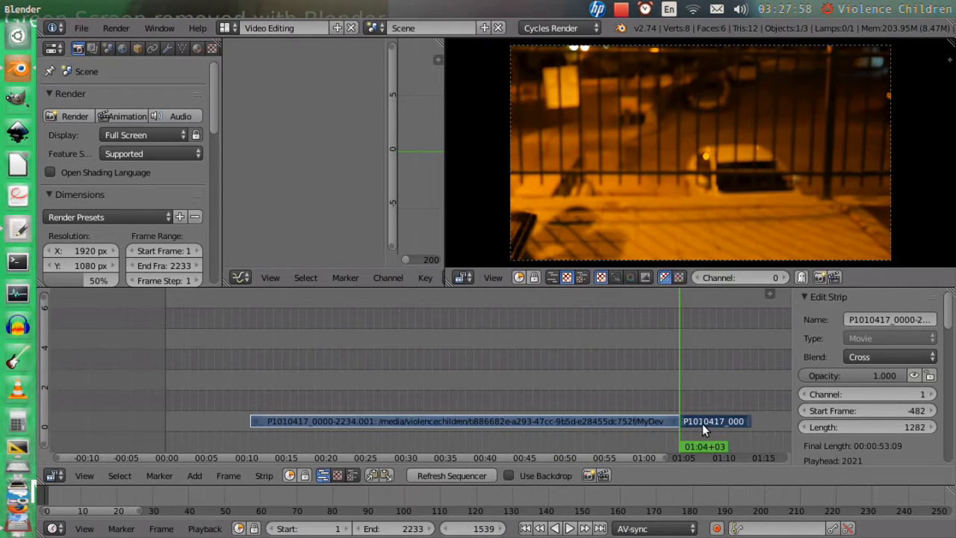
Step: Move the short end piece to channel 2 so it starts at about frame 163, overlapping the beginning of the longer strip
right_click(704, 422)
key(g)
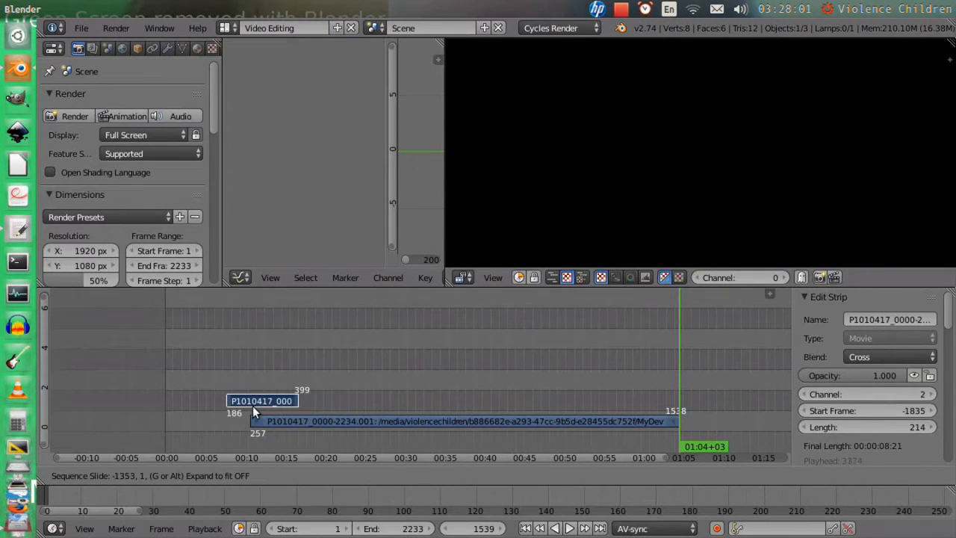
click(244, 402)
Step: Move the longer strip up to channel 3 and place the playhead at frame 163, where the short strip starts
scroll(233, 398, up, 8)
middle_drag(173, 381, 550, 334)
right_click(684, 423)
key(g)
click(682, 388)
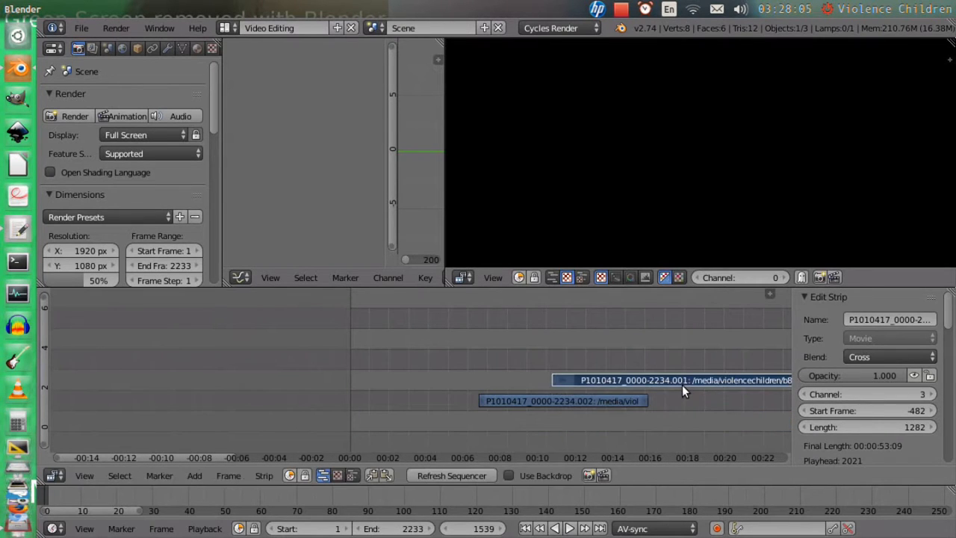
drag(486, 366, 530, 361)
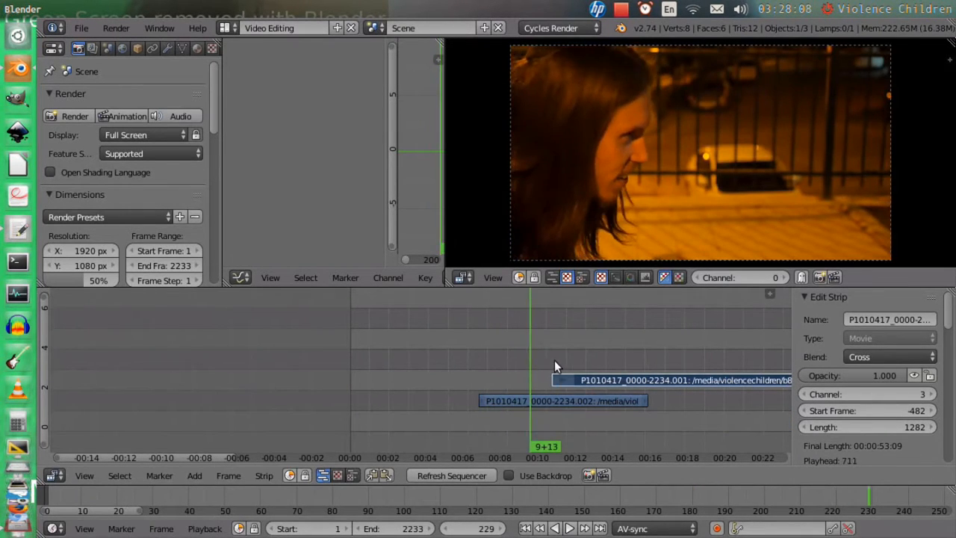
click(478, 343)
Step: Change the Graph Editor to a Movie Clip Editor and open P1010417_0000-2234.avi from the 24rend folder
click(239, 277)
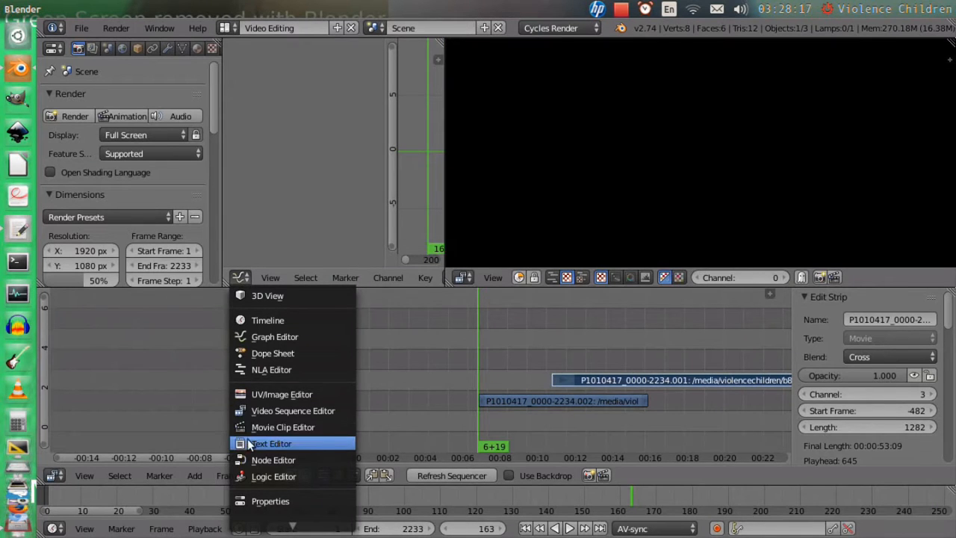
click(282, 426)
click(327, 277)
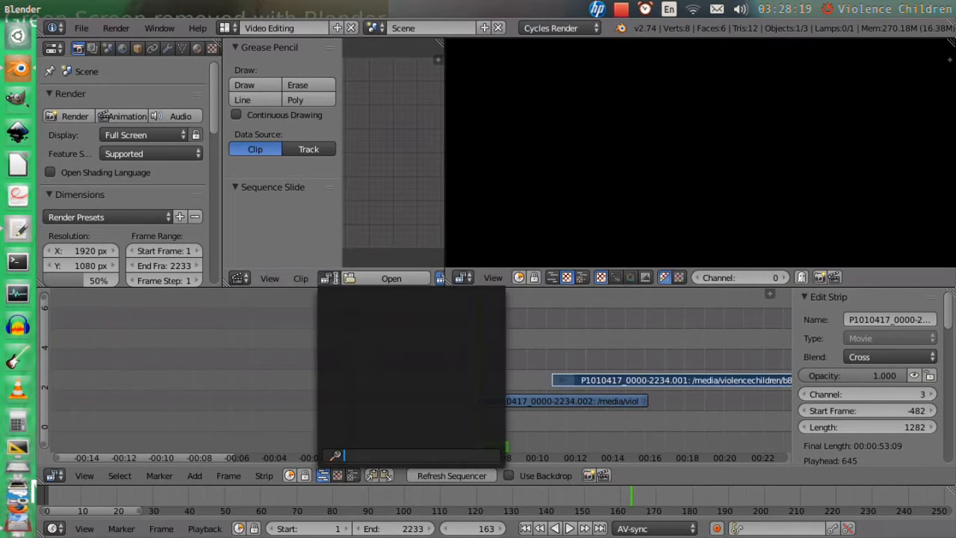
click(351, 280)
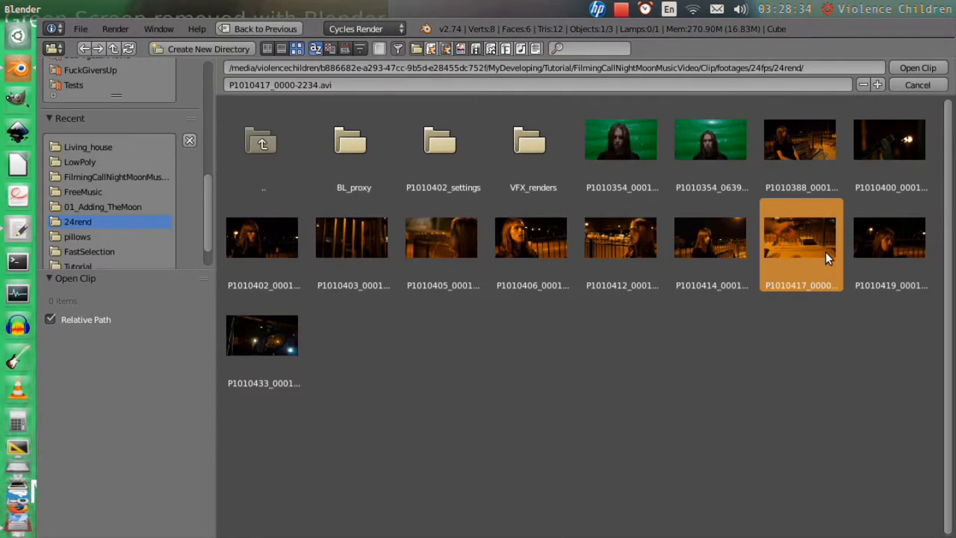
double_click(825, 256)
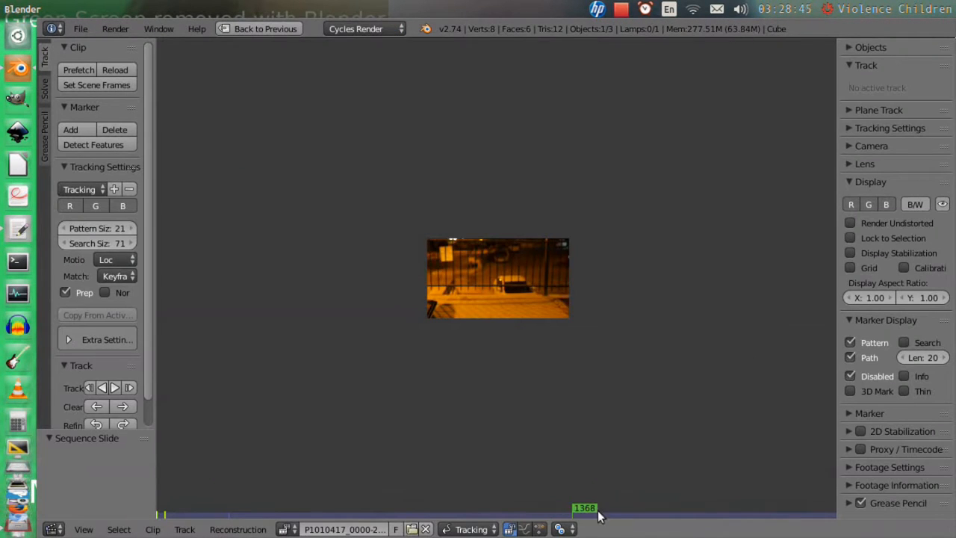
Step: Switch the clip editor to Mask mode and create a new mask named In Between
drag(597, 515, 629, 515)
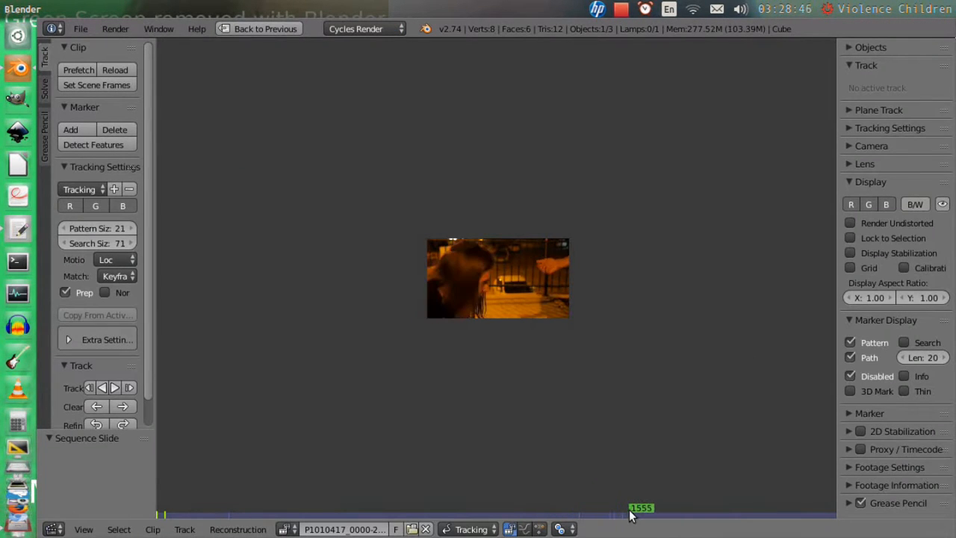
click(501, 529)
click(477, 495)
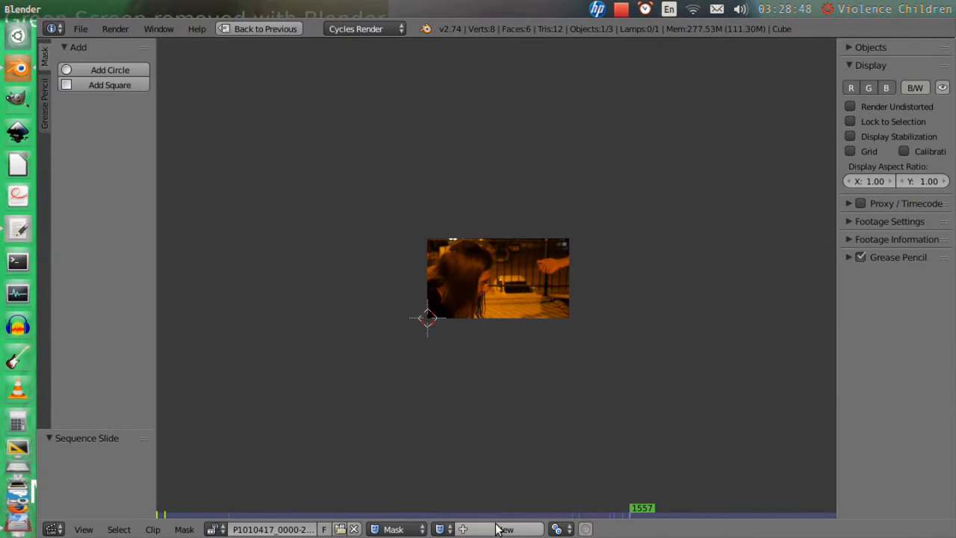
click(494, 528)
click(493, 527)
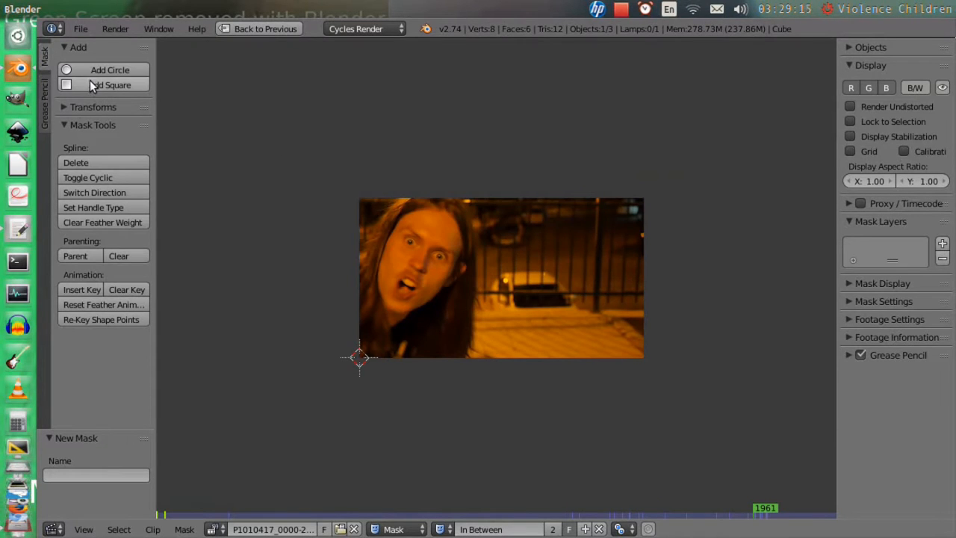
Step: Add a square spline to the mask and try to scale it up
click(91, 85)
key(s)
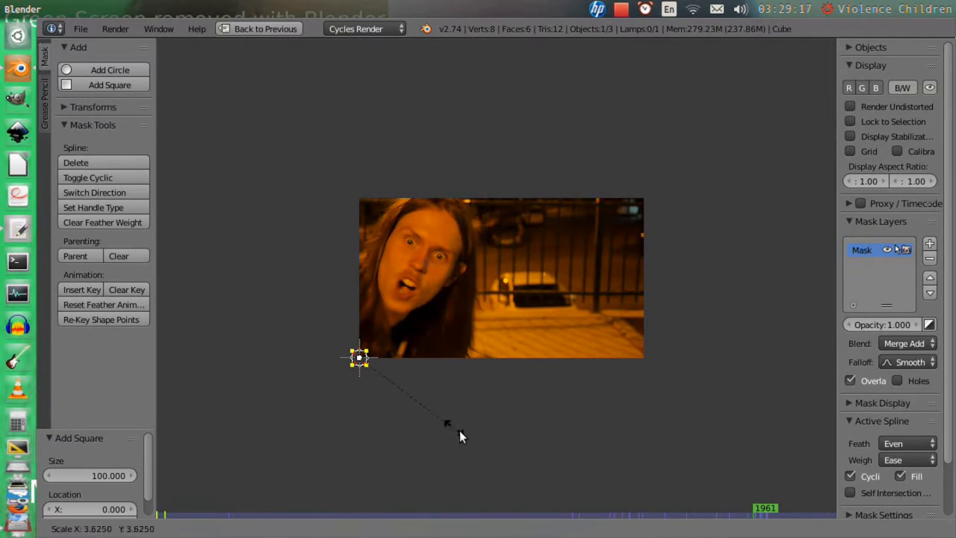
click(444, 422)
Step: Set the pivot point to Median Point and enlarge the mask square to about the height of the footage
click(632, 530)
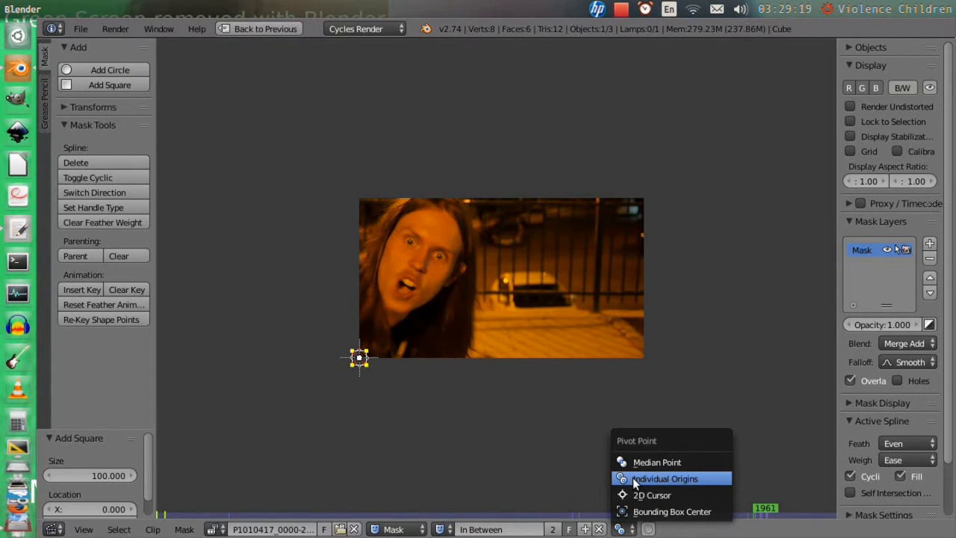
click(634, 462)
key(s)
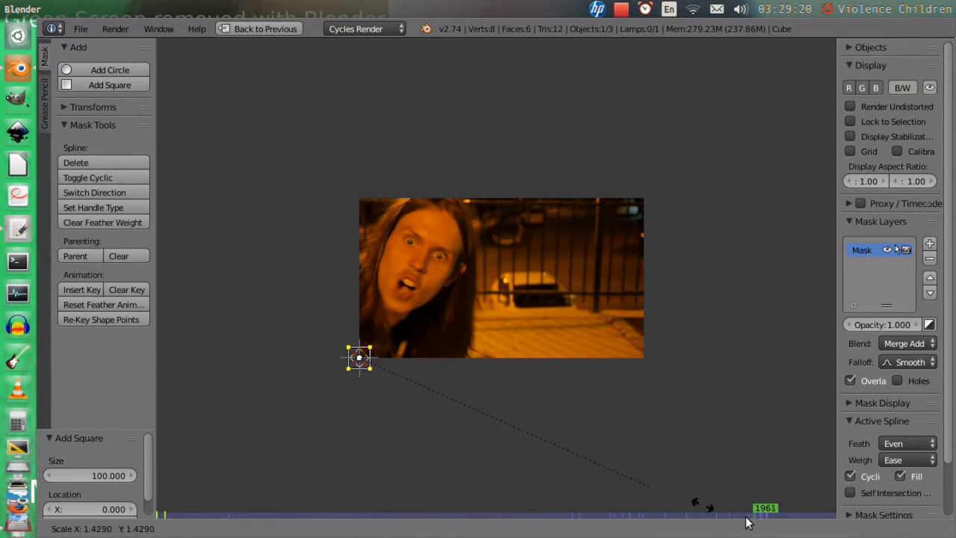
click(641, 251)
key(s)
click(647, 362)
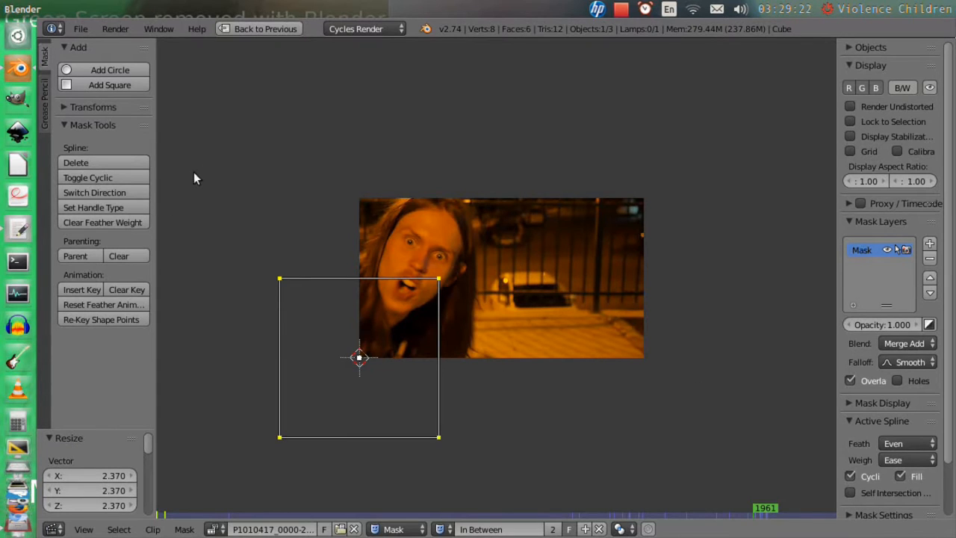
Step: Enlarge the mask square slightly and position it over the background half of the frame, its inner edge just beside the man's hair
key(g)
click(493, 321)
key(s)
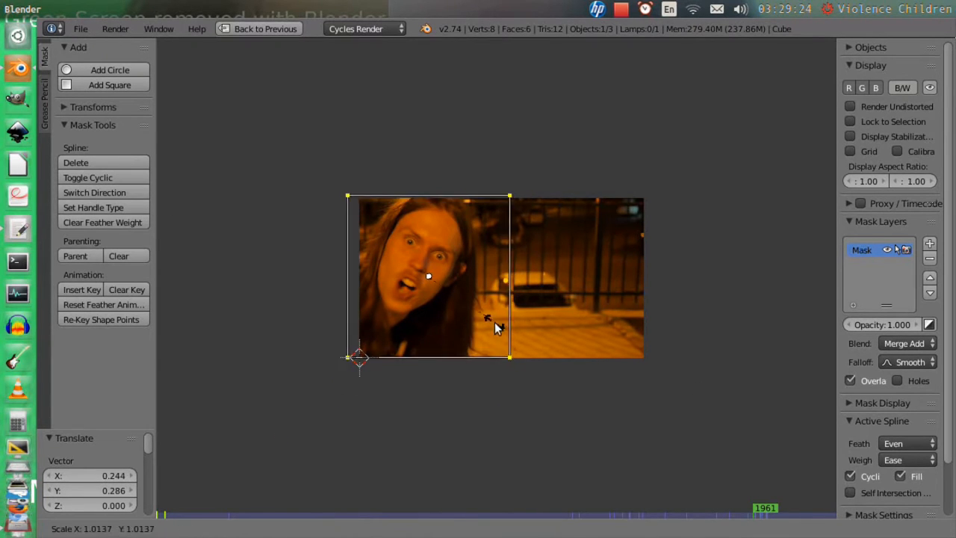
key(g)
click(484, 329)
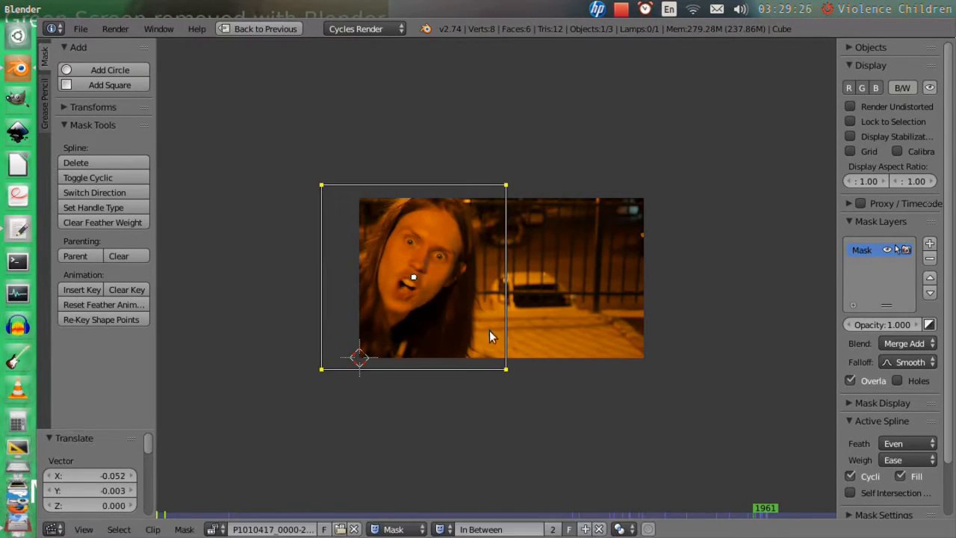
key(g)
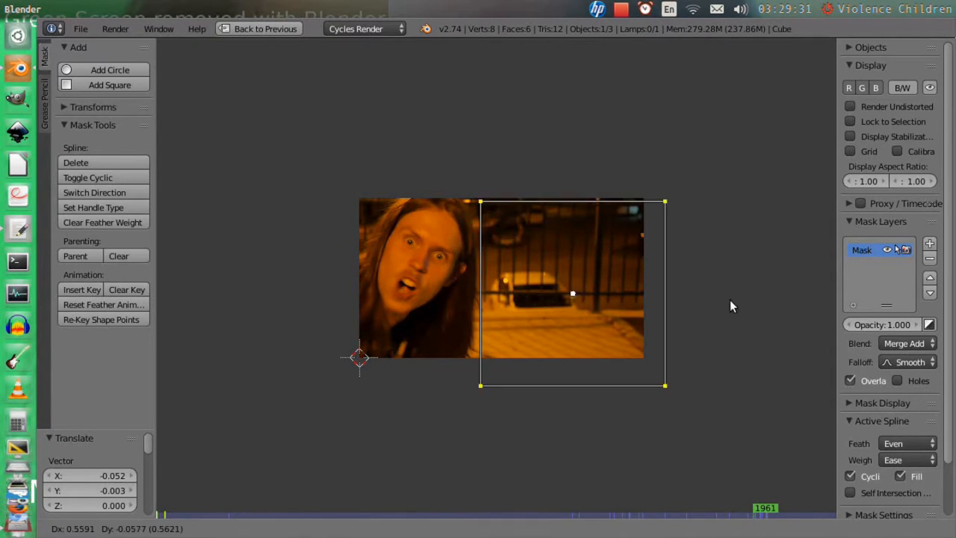
click(520, 366)
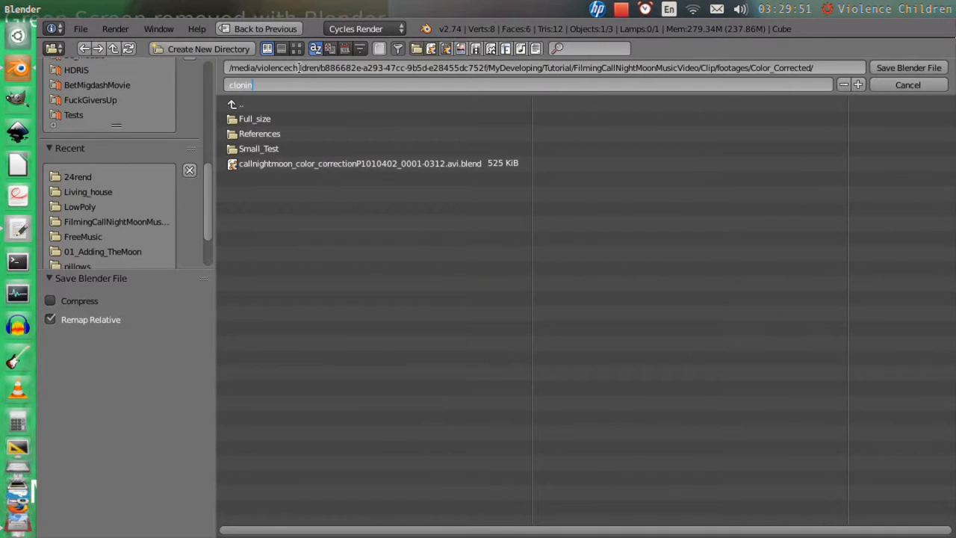
Step: Save the project as cloning_simple.blend in the Color_Corrected folder
text(imple.blend)
key(Return)
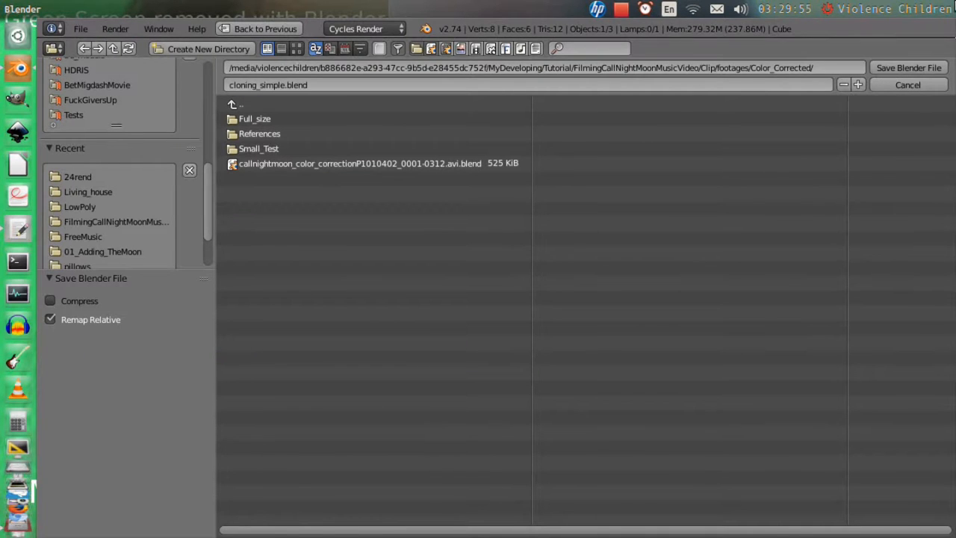
click(924, 69)
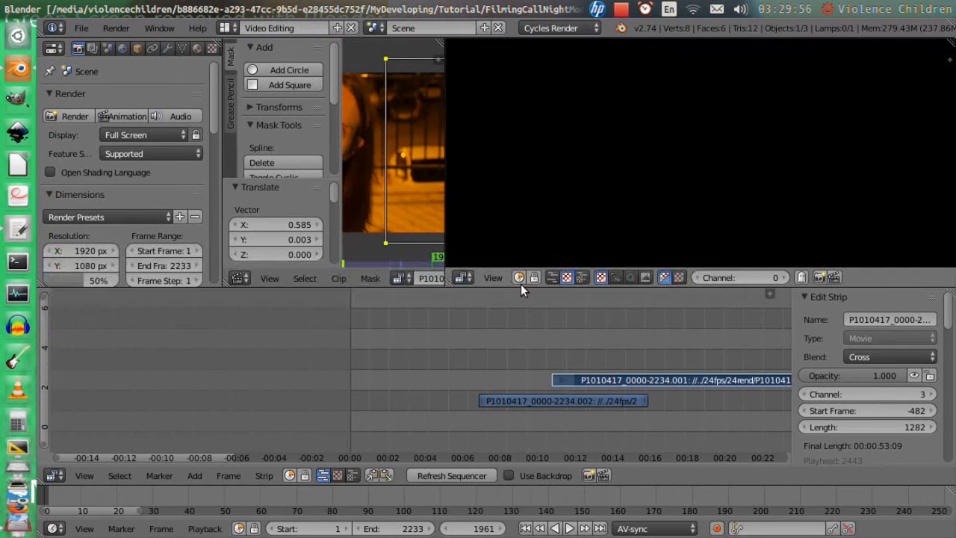
Step: Add a Mask strip modifier to the longer movie strip on channel 3
click(605, 379)
scroll(885, 404, down, 15)
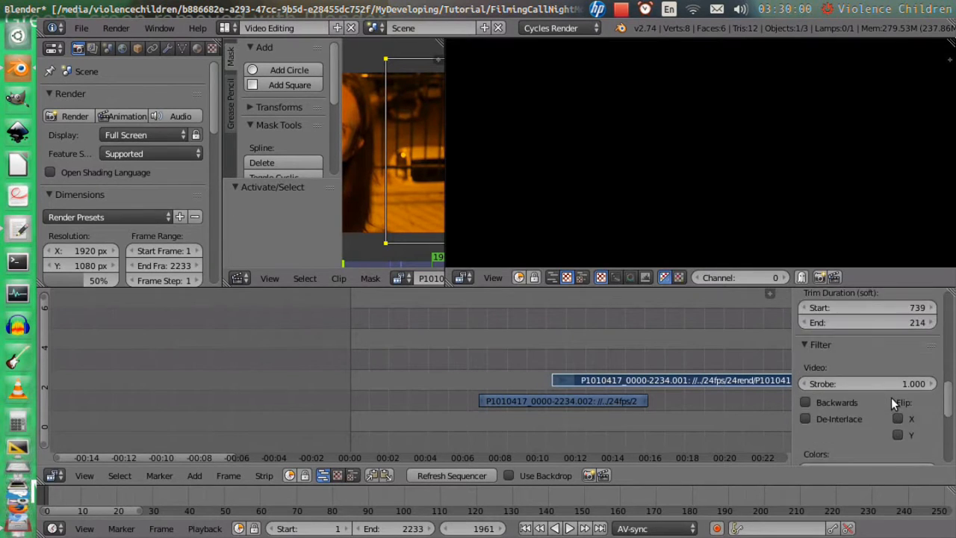
click(833, 450)
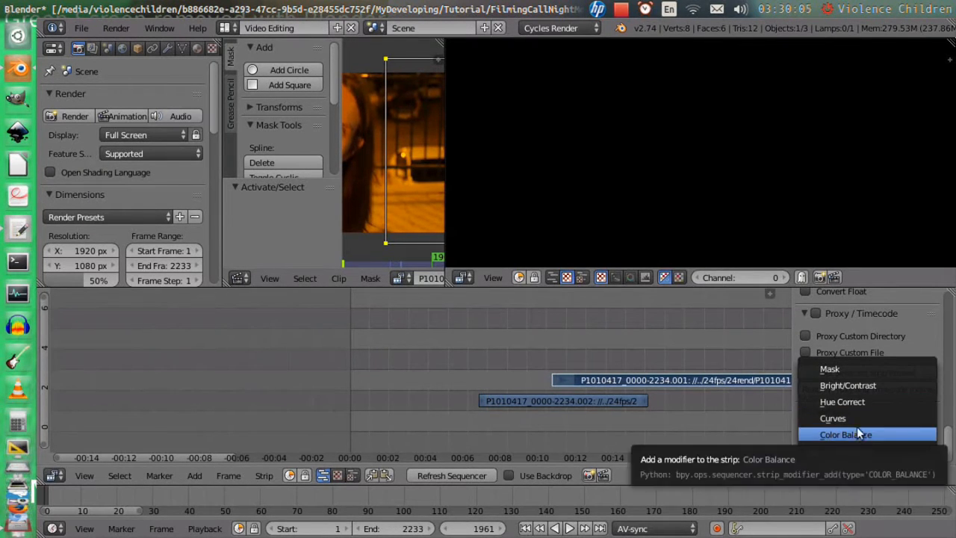
click(850, 368)
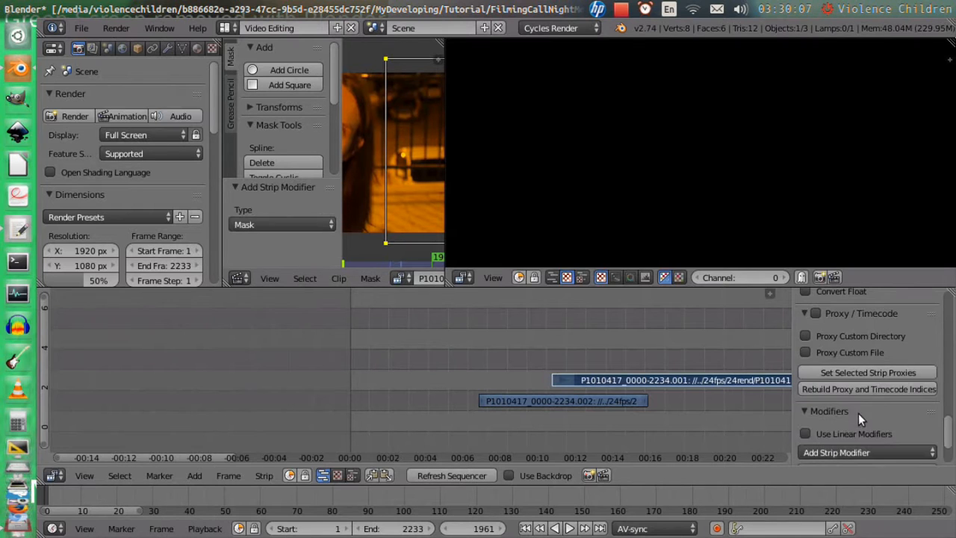
click(884, 427)
click(889, 448)
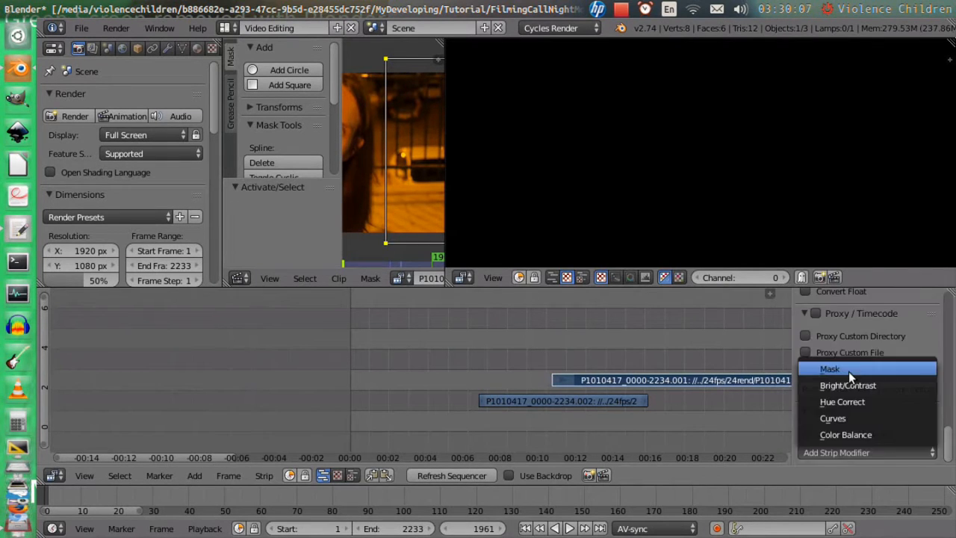
Step: Assign the In Between mask to the Mask modifier on the longer movie strip
click(849, 368)
scroll(863, 418, down, 2)
click(889, 430)
click(890, 448)
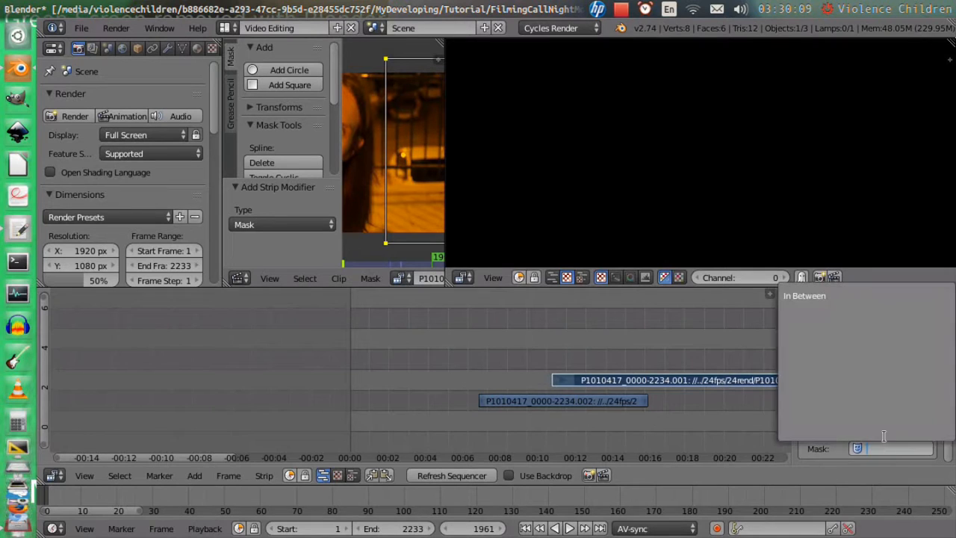
click(859, 294)
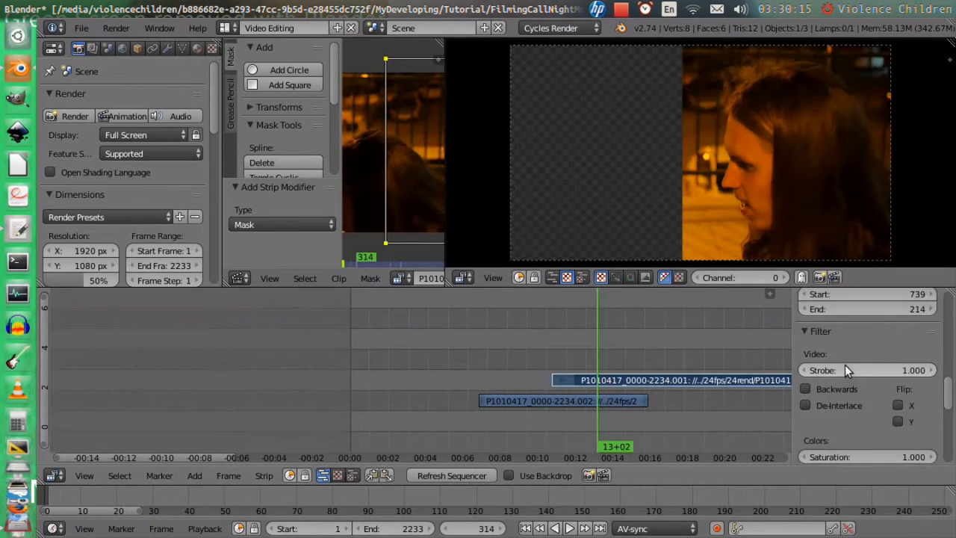
Step: Set the masked strip's blend mode to Alpha Over and scrub through the overlap to check the composite
scroll(845, 365, up, 10)
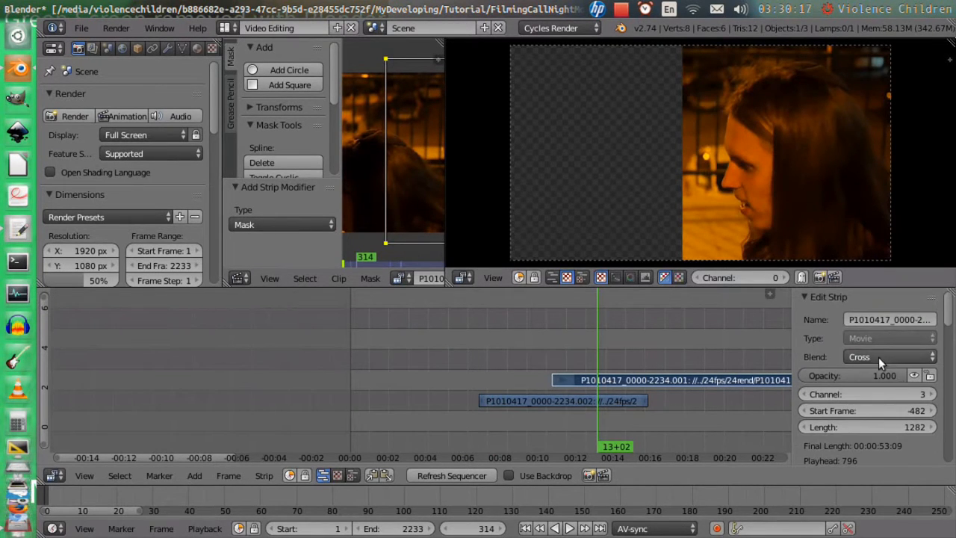
click(878, 356)
click(877, 274)
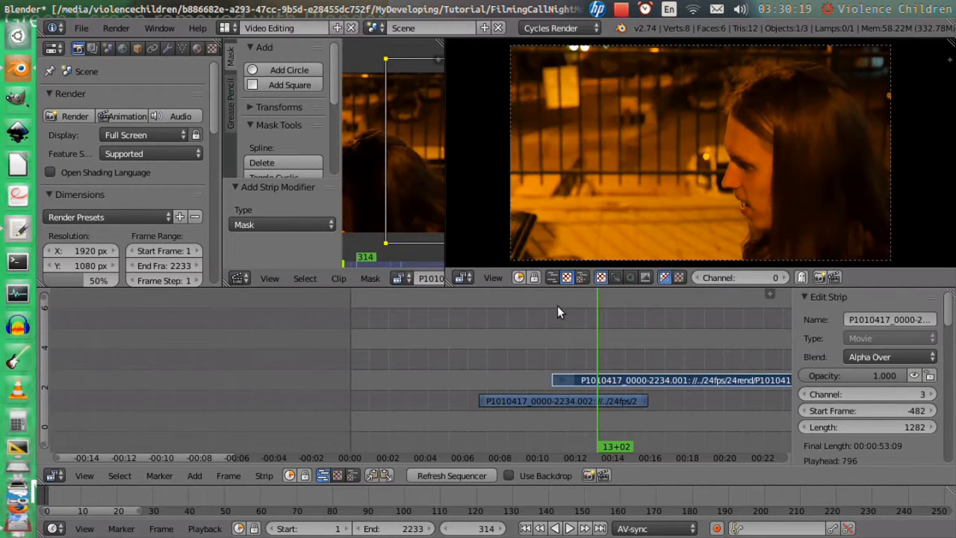
click(541, 312)
drag(547, 314, 586, 319)
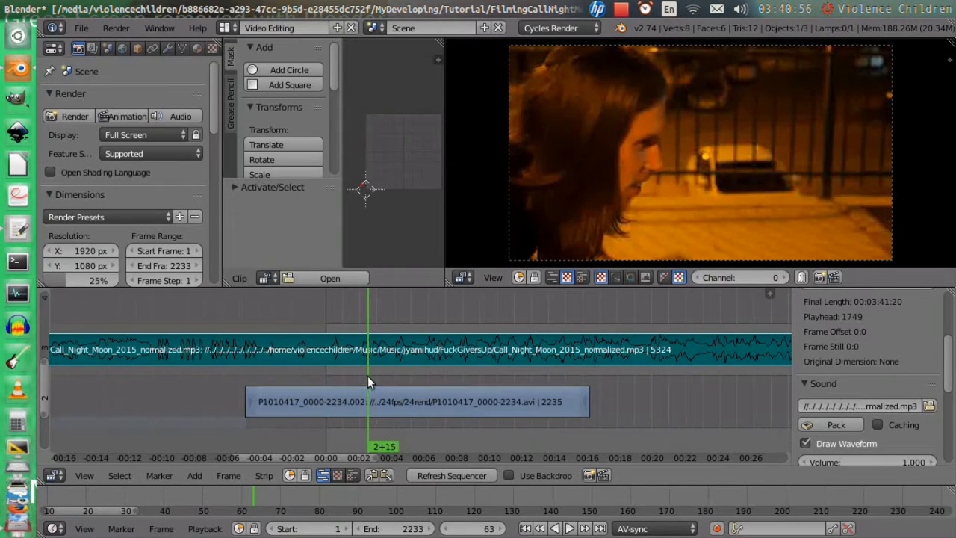
Step: Play and scrub through the movie strip on channel 2 to examine where a still frame of the man can be taken
drag(367, 376, 325, 372)
key(alt+a)
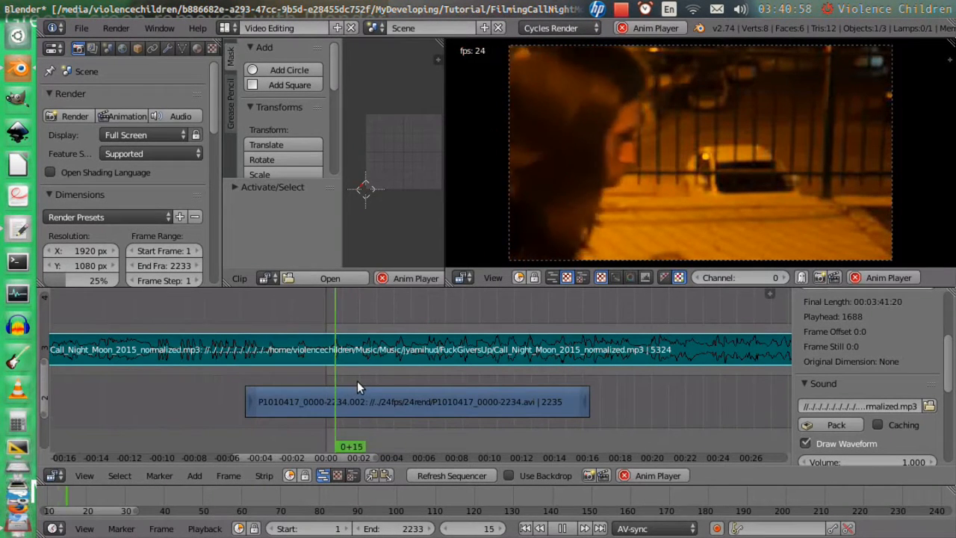
key(alt+a)
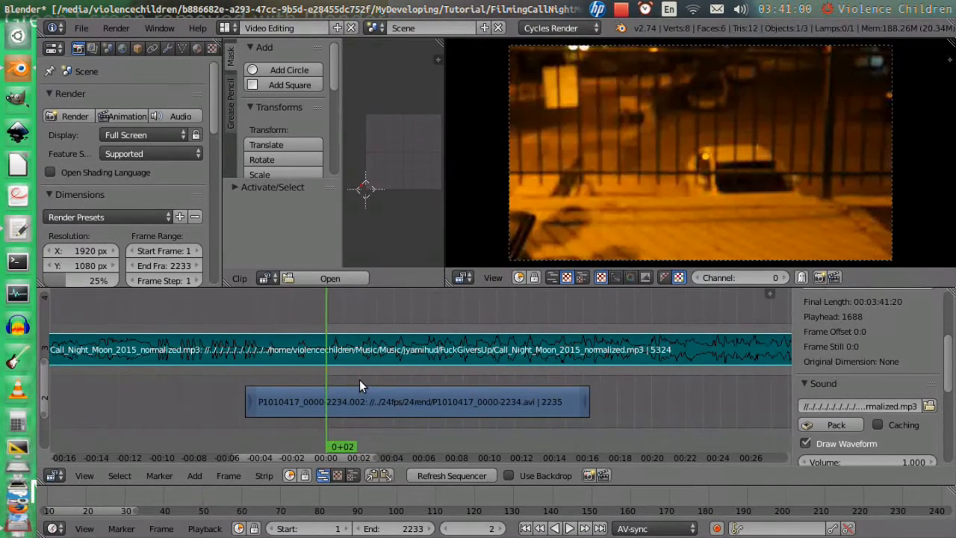
mouse_move(359, 379)
mouse_down()
mouse_move(347, 374)
mouse_move(375, 379)
mouse_up()
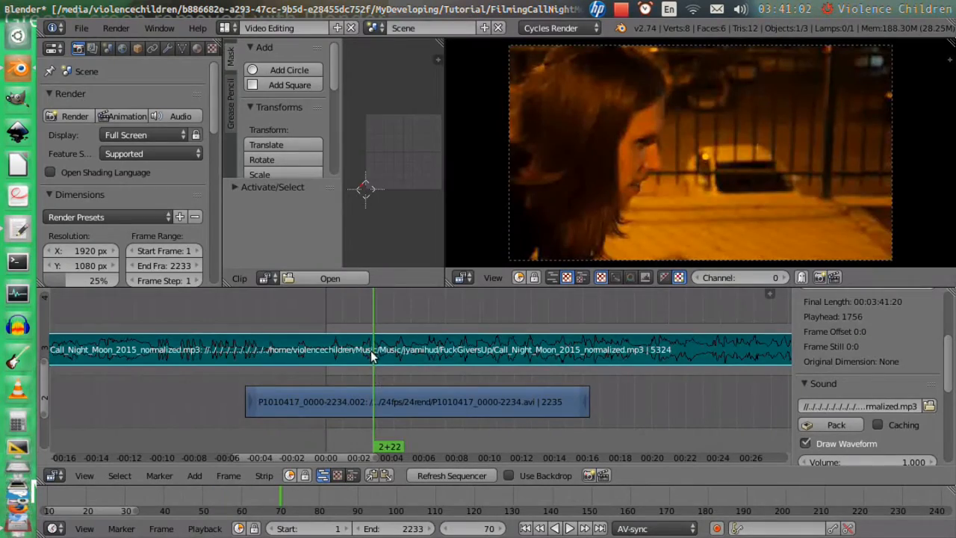
drag(337, 352, 358, 354)
drag(336, 319, 342, 318)
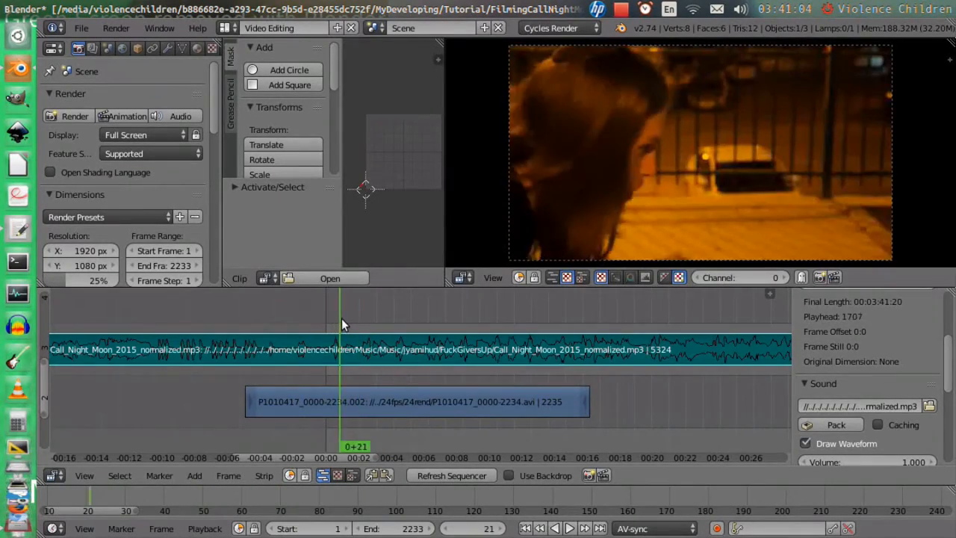
drag(341, 318, 355, 318)
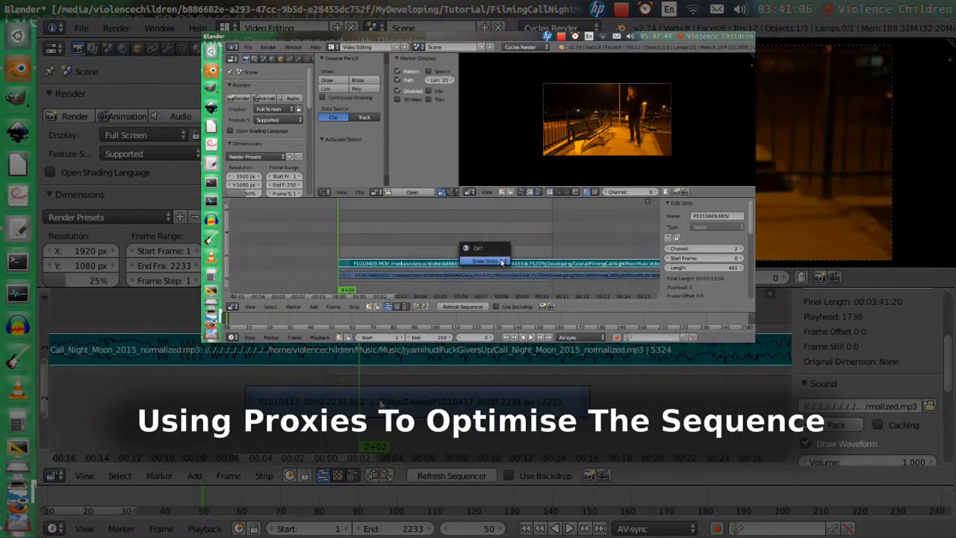
Step: Render frame 50 at 100% resolution and save the image as cloning_01_skip.jpg in the Color_Corrected folder
drag(77, 280, 149, 290)
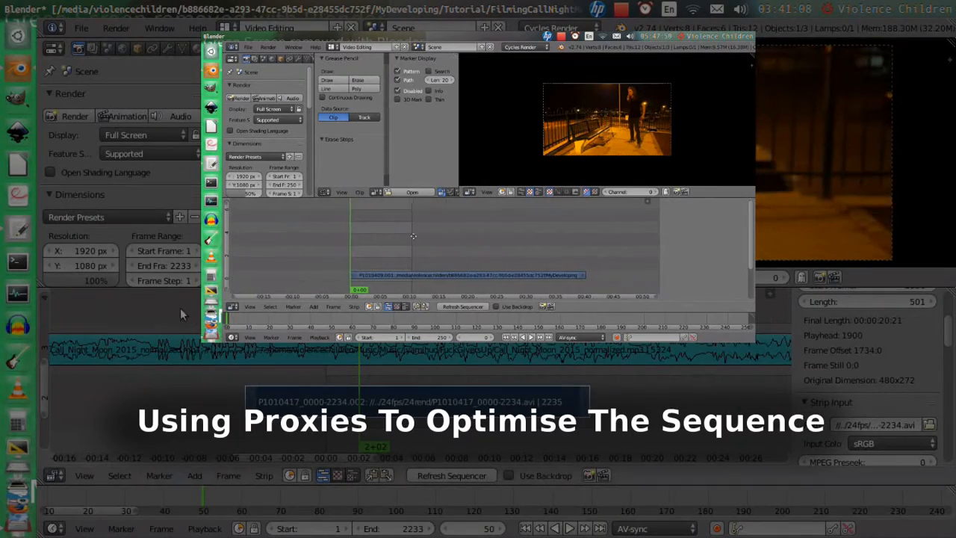
key(ctrl+s)
click(371, 358)
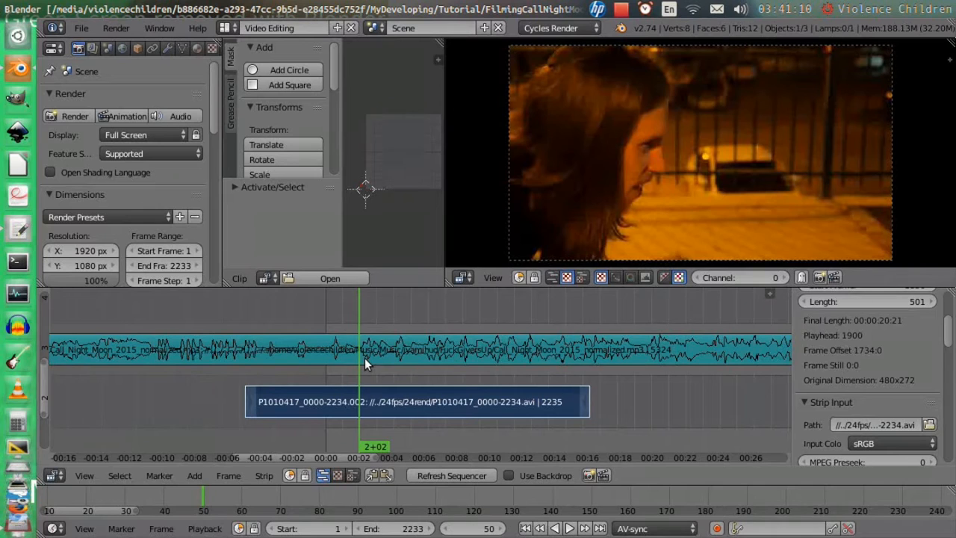
key(F12)
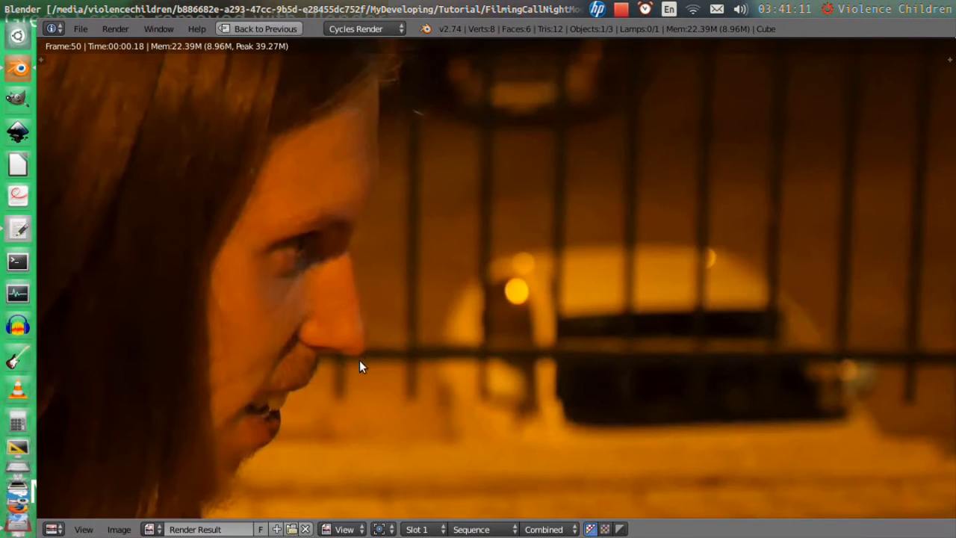
key(F3)
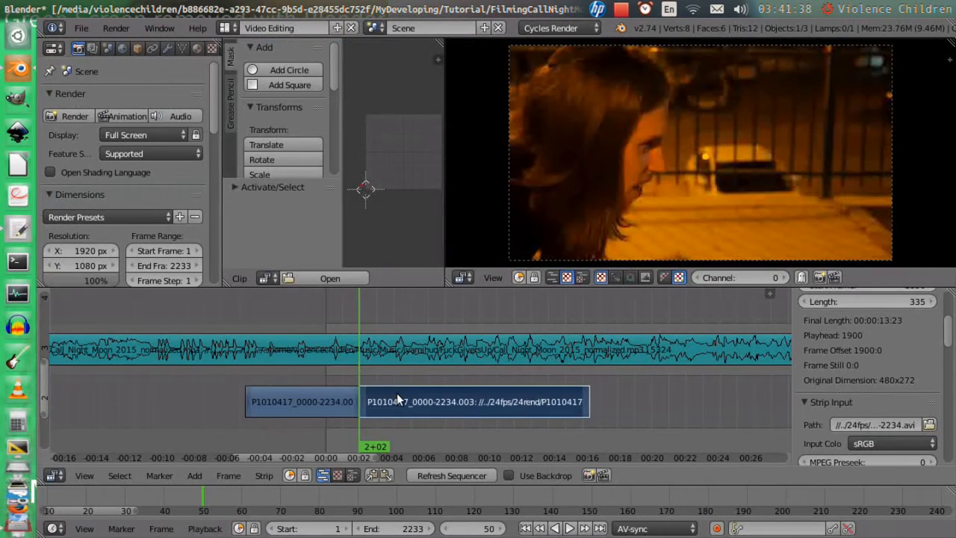
Step: Replace the movie strip section after frame 50 with cloning_01_skip.jpg as an image strip on channel 2
key(x)
click(396, 394)
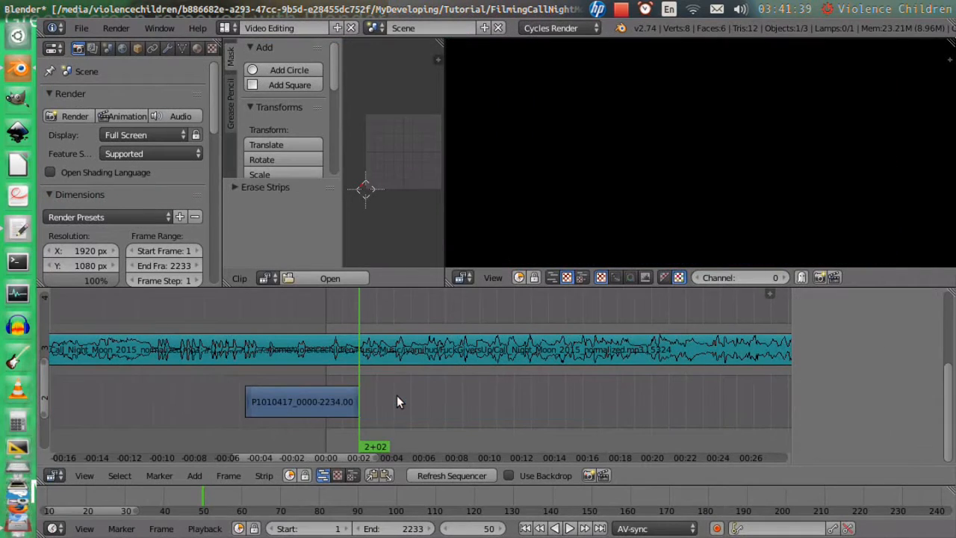
key(shift+a)
click(389, 385)
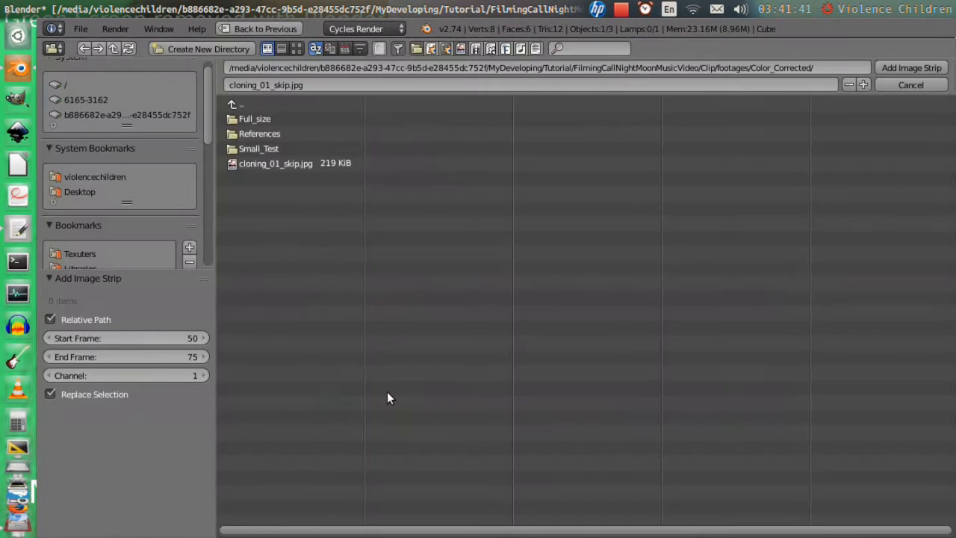
key(Return)
click(375, 372)
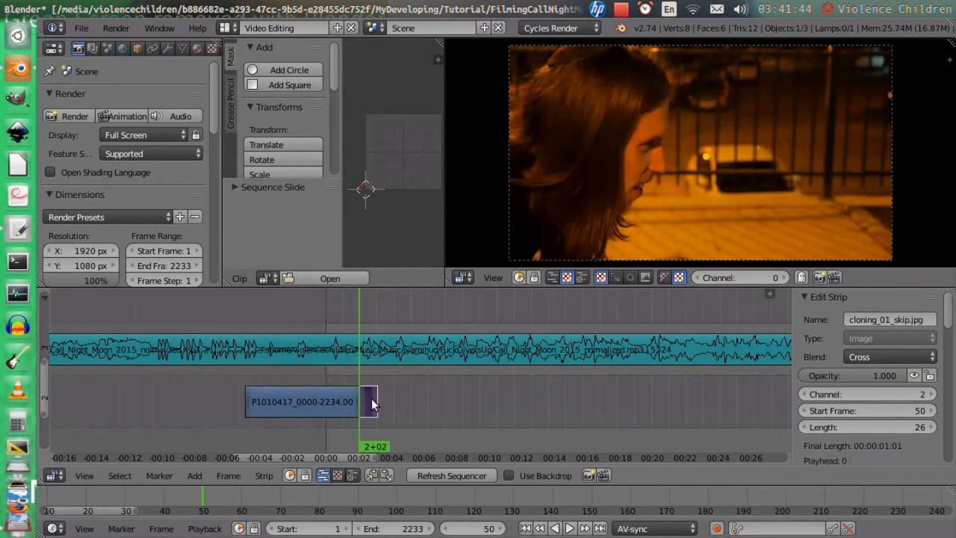
Step: Play back the cut and extend the cloning_01_skip.jpg strip to a length of 53 frames
key(alt+a)
key(alt+a)
click(395, 375)
key(g)
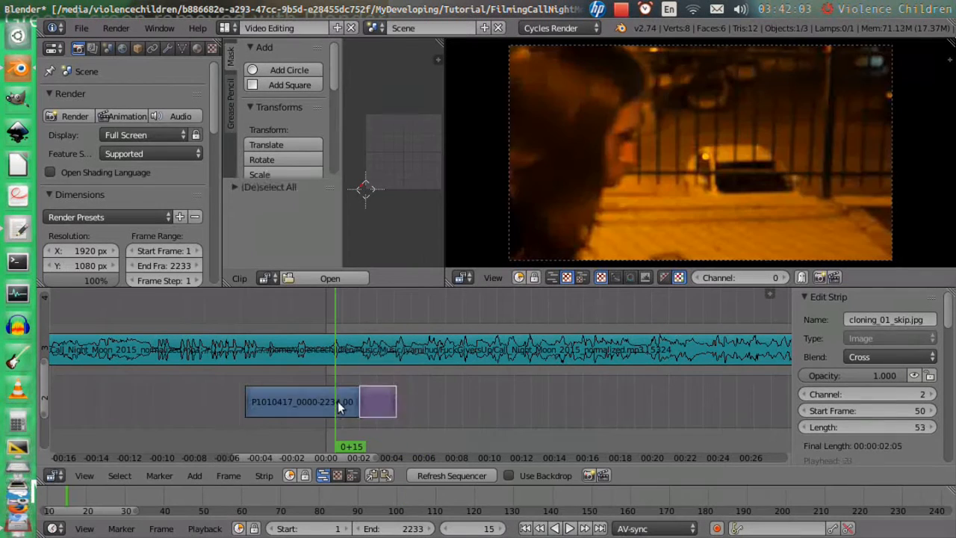
Step: Duplicate the movie strip further along channel 2 and extend its start back to frame 189
right_click(337, 401)
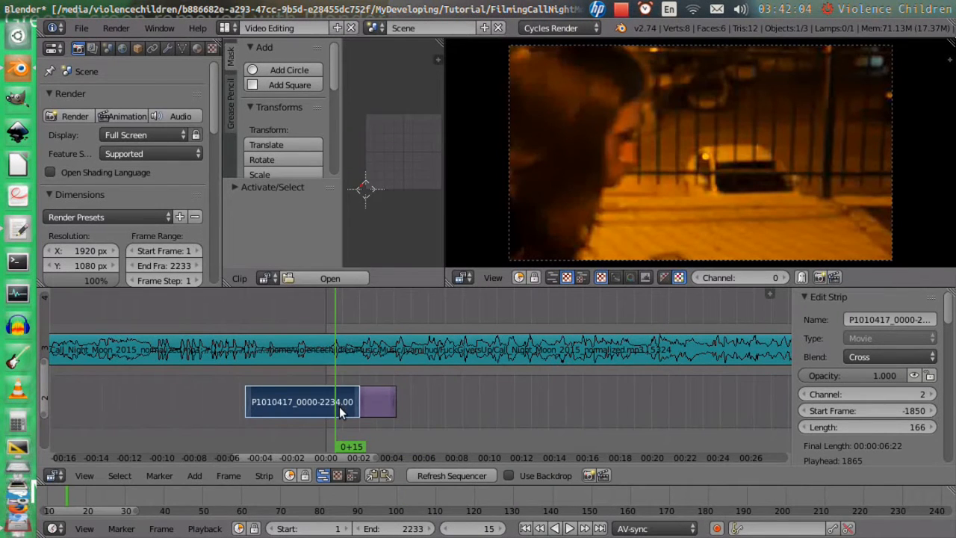
key(shift+d)
click(697, 403)
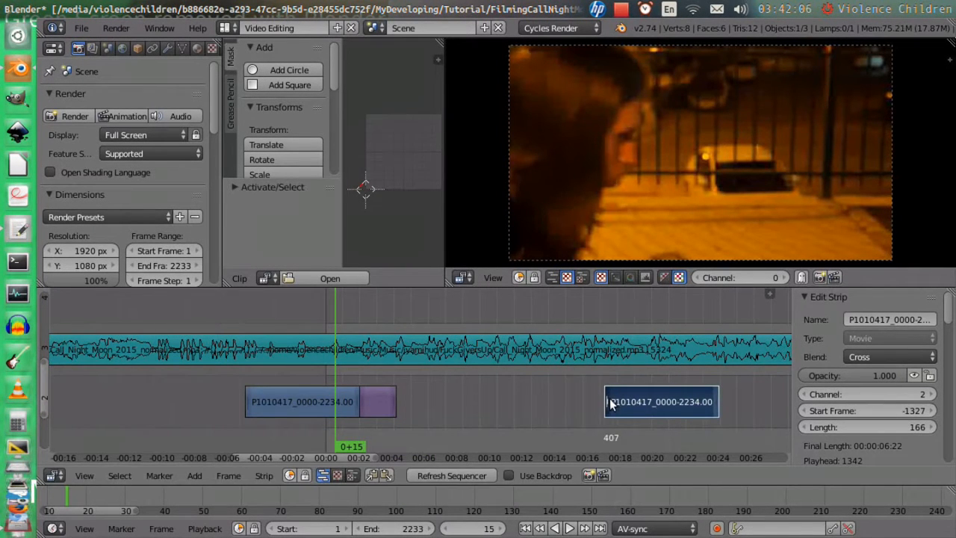
right_drag(610, 403, 456, 407)
drag(448, 319, 489, 326)
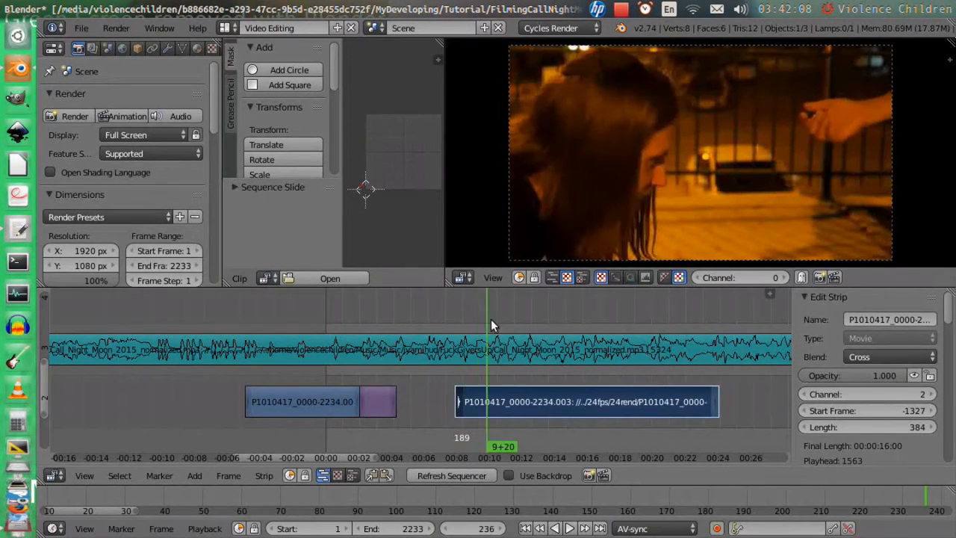
Step: Move the duplicated movie strip to start frame -426, extend its visible start back to frame 142, and play it
right_click(552, 405)
key(g)
click(732, 389)
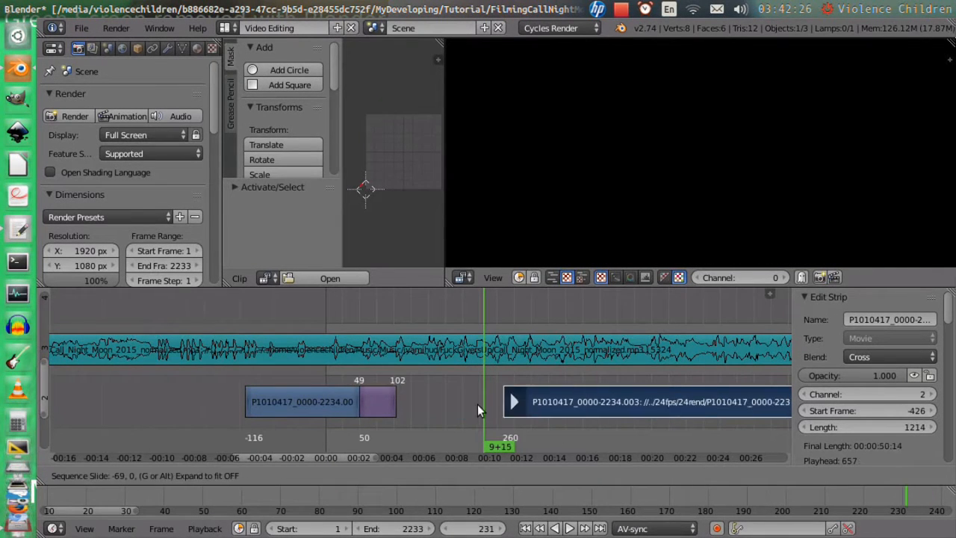
click(427, 406)
click(420, 316)
key(alt+a)
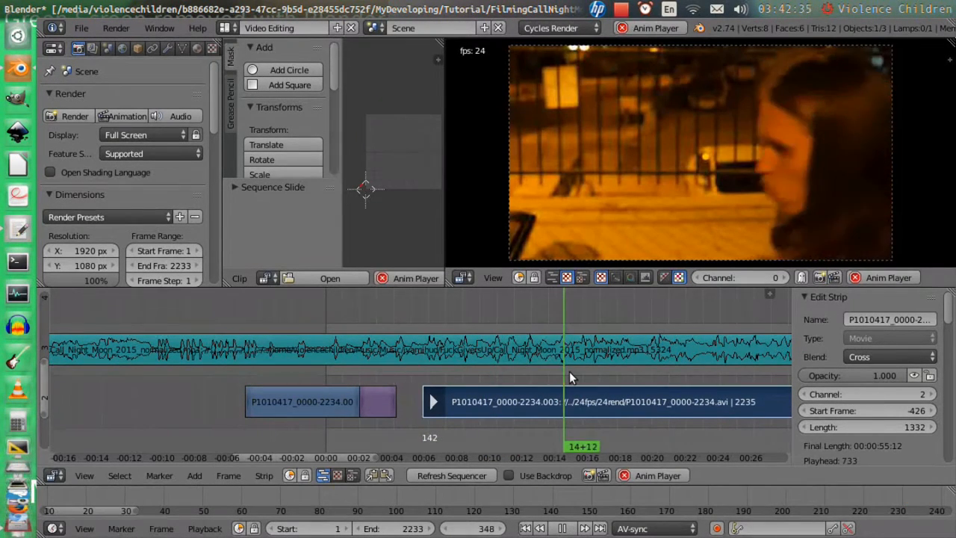
Step: Move the duplicated movie strip to channel 4 at start frame -702 and set the scene's end frame to 103
key(Escape)
key(g)
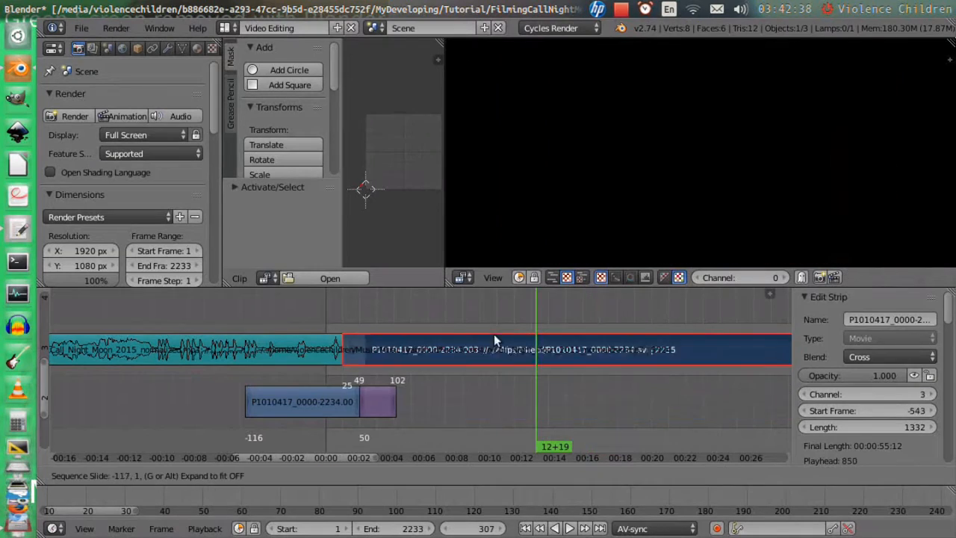
click(367, 317)
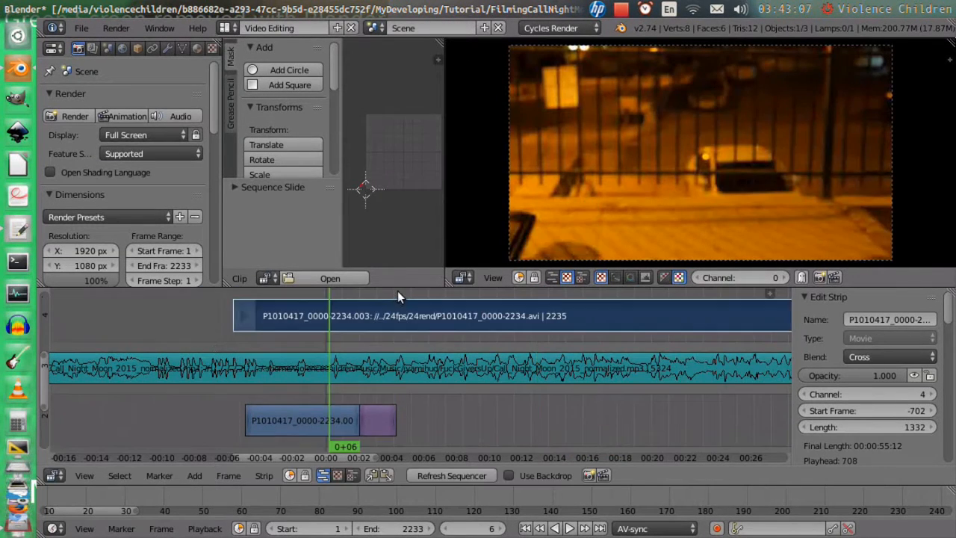
click(396, 455)
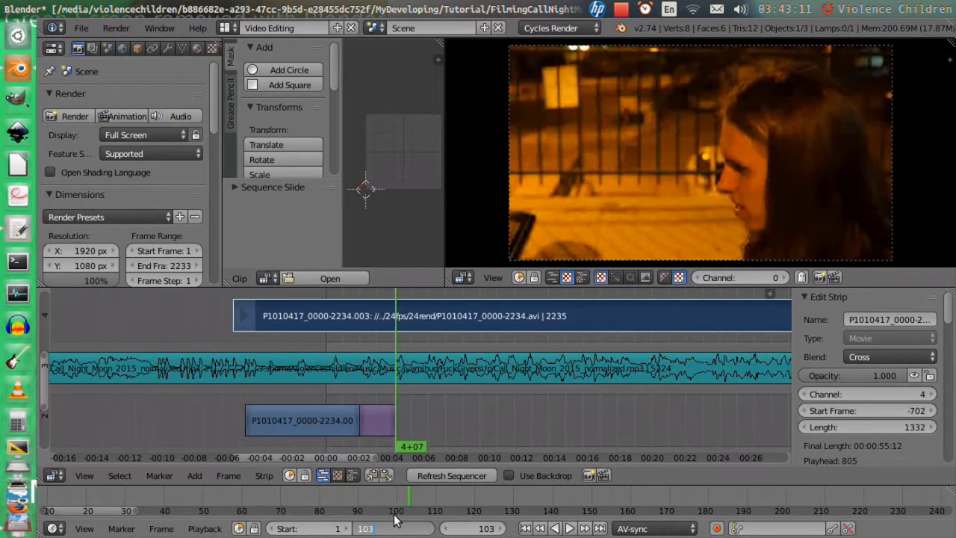
key(Return)
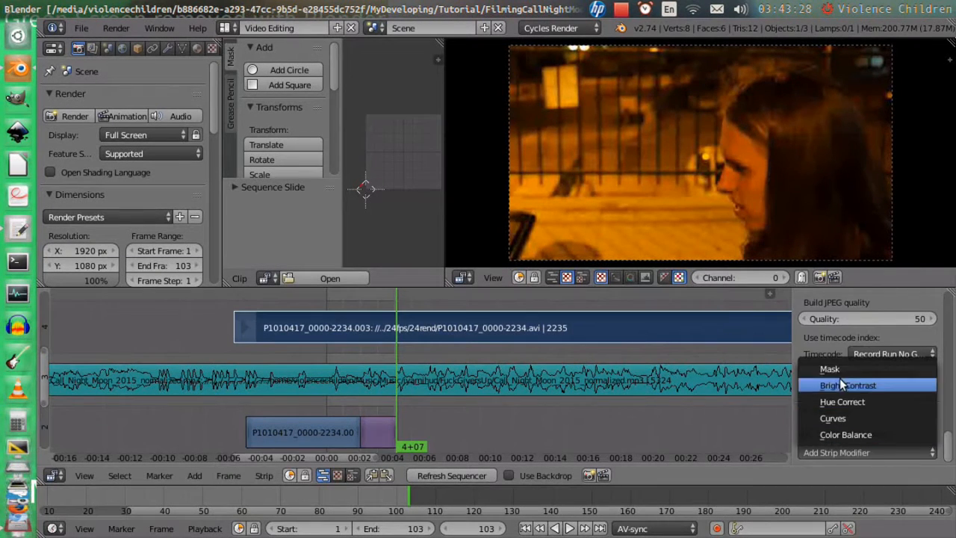
Step: Add a Mask strip modifier to the movie strip on channel 4 and open its mask choices
click(841, 381)
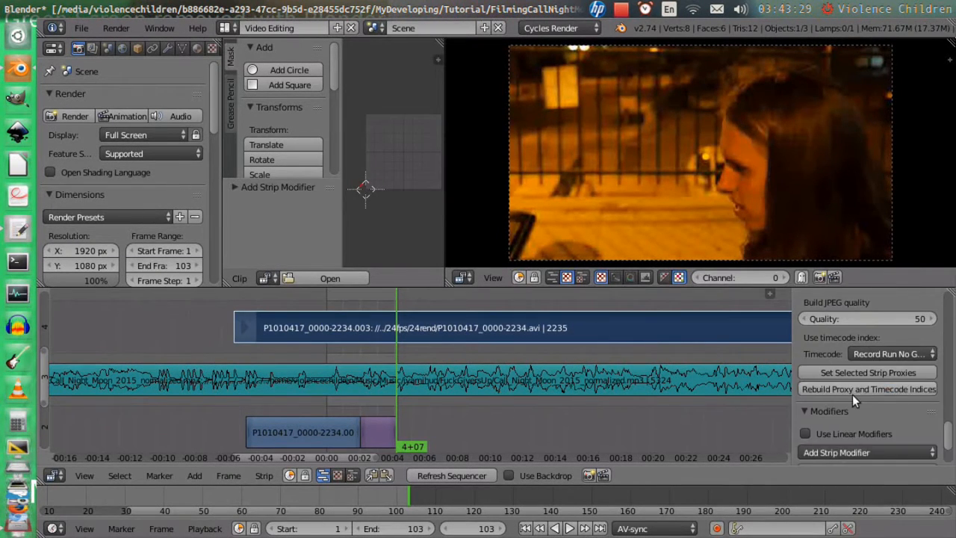
scroll(852, 398, down, 3)
click(896, 448)
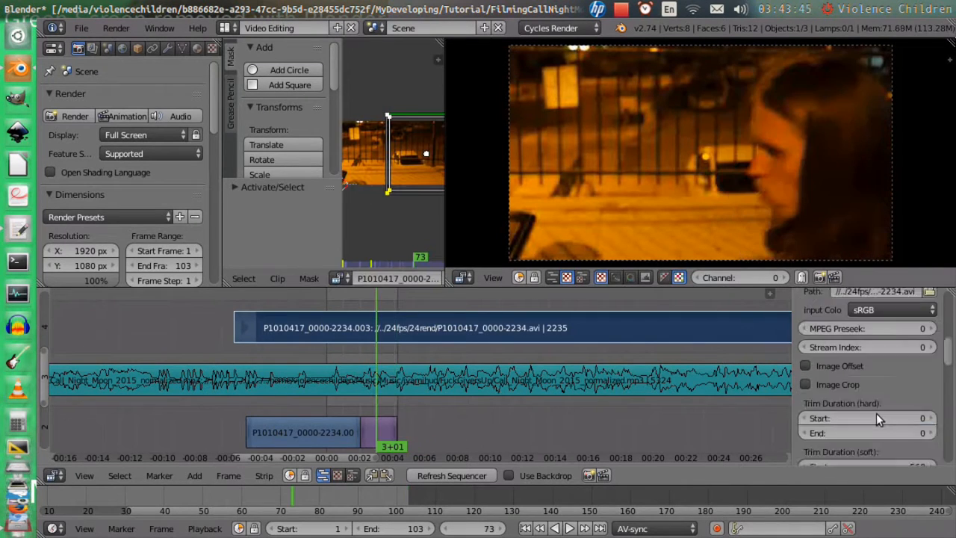
Step: Set the channel 4 movie strip's blend mode to Alpha Over and play the cloned shot from the beginning
scroll(876, 413, up, 8)
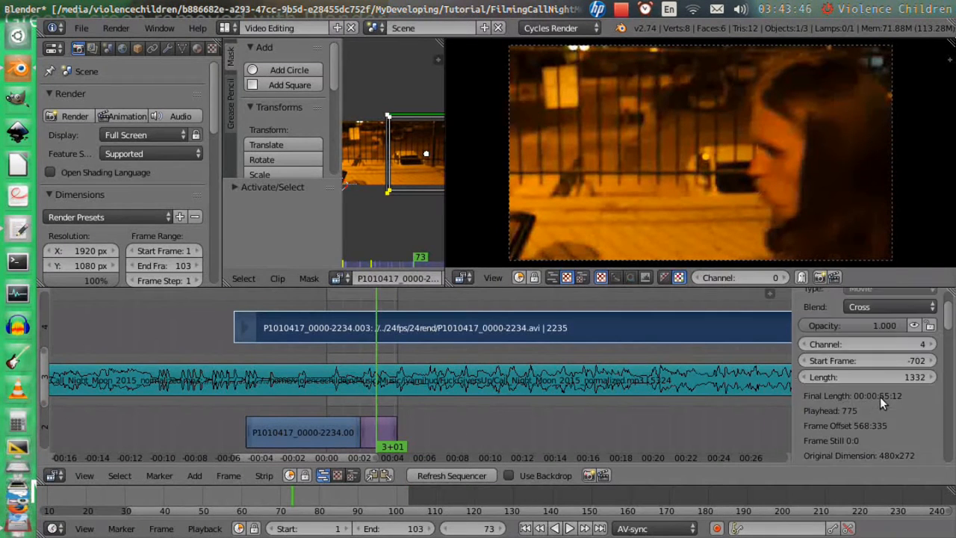
scroll(880, 396, up, 3)
click(877, 354)
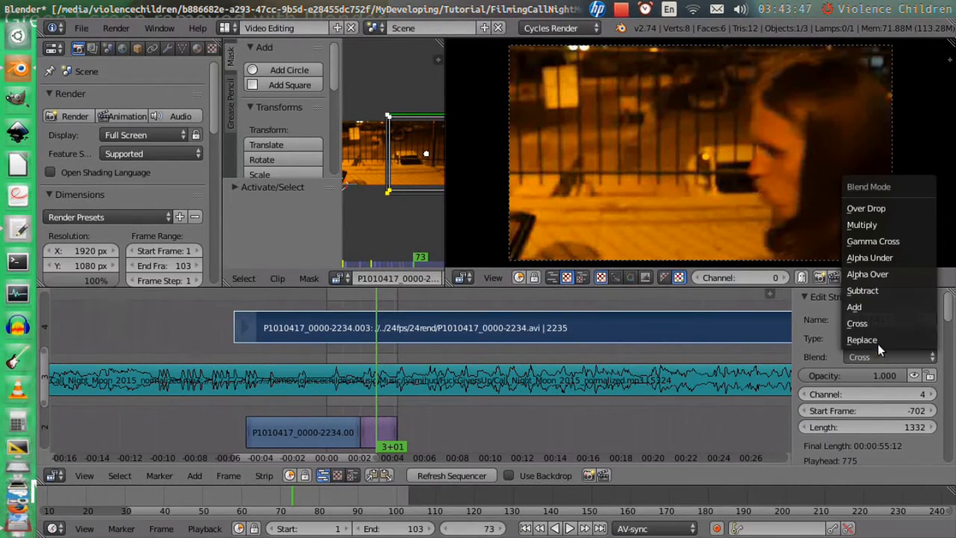
click(873, 274)
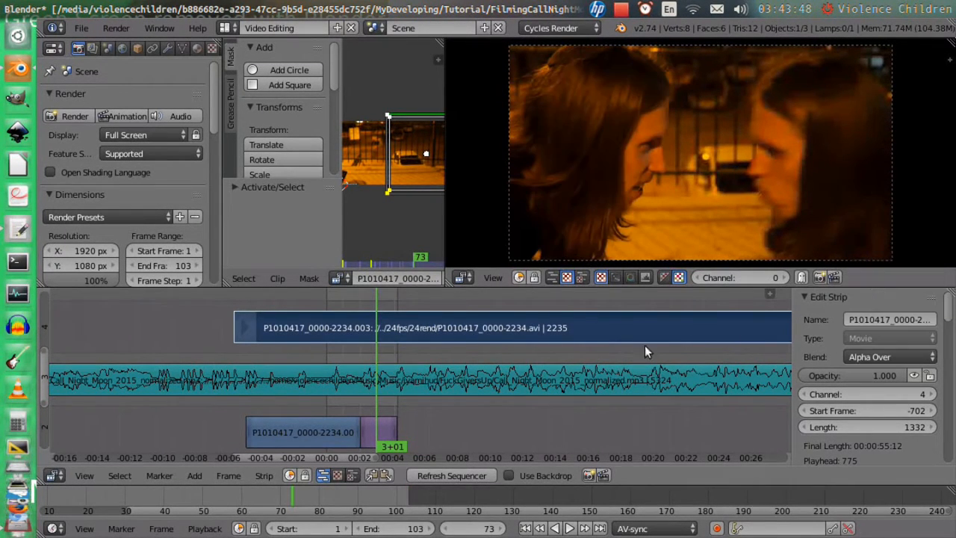
click(326, 296)
key(alt+a)
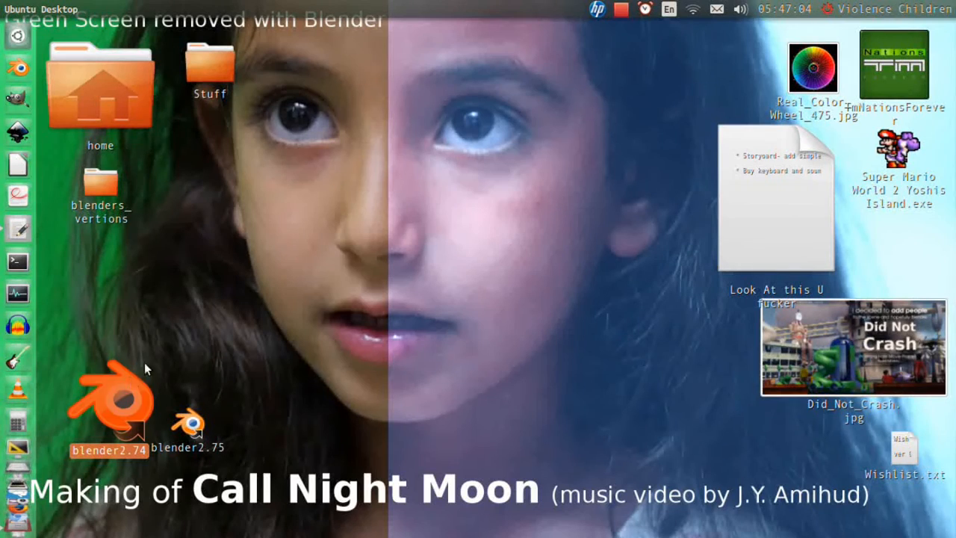
Step: Start Blender 2.74 and change the screen layout to Video Editing
double_click(105, 379)
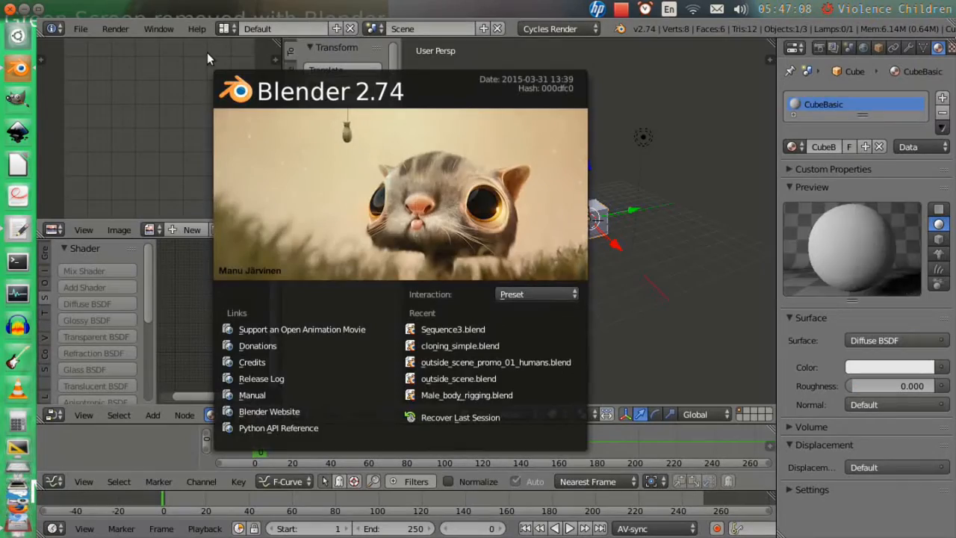
click(224, 28)
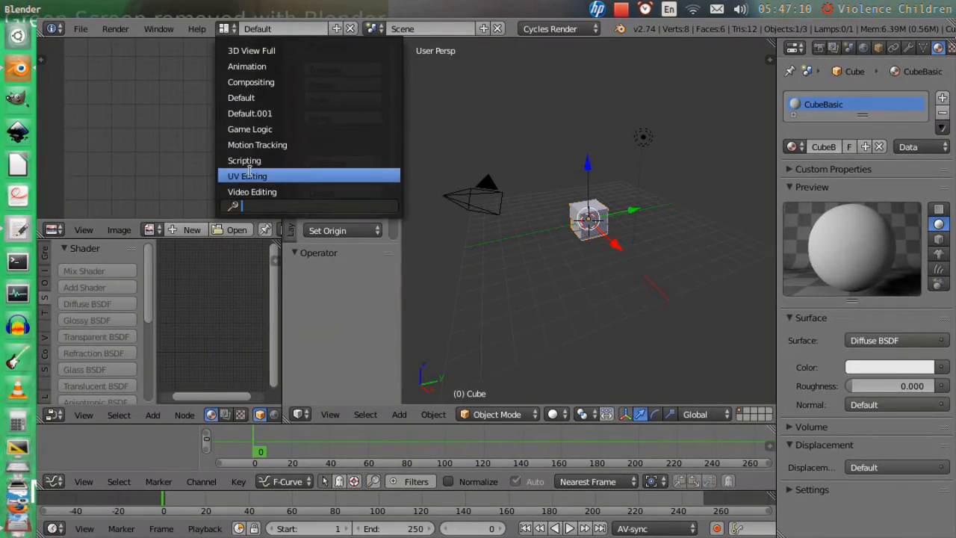
click(251, 192)
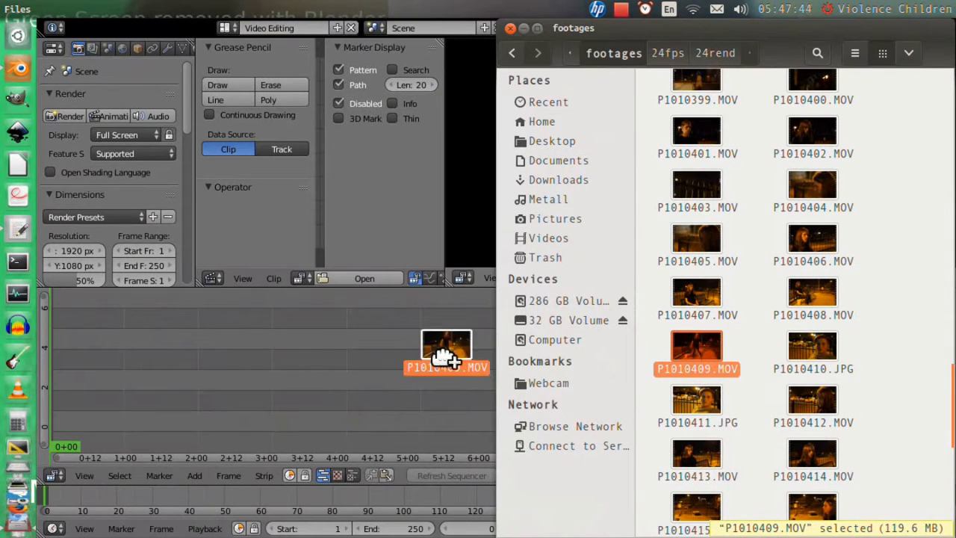
Step: Add the footage P1010409.MOV to the sequencer from the file manager and delete its sound strip
drag(445, 357, 389, 223)
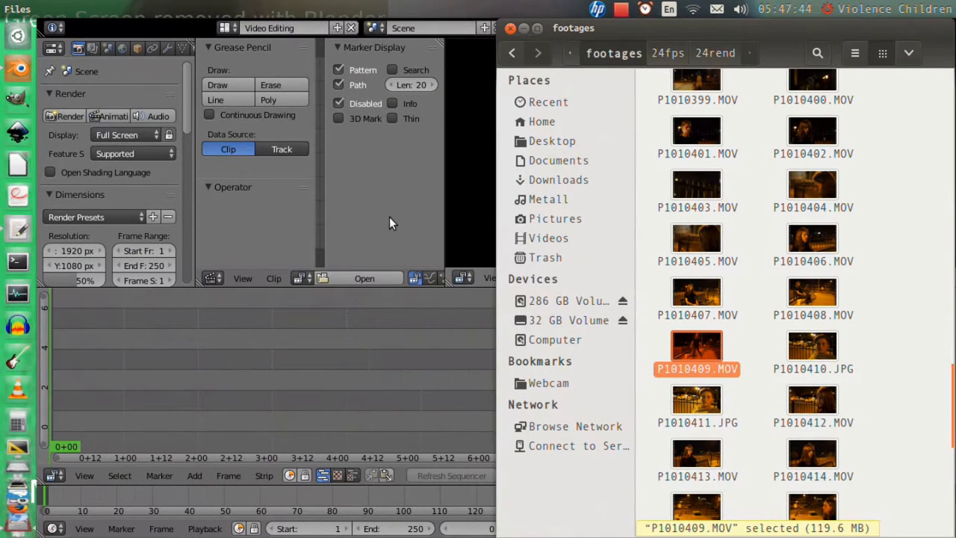
click(389, 5)
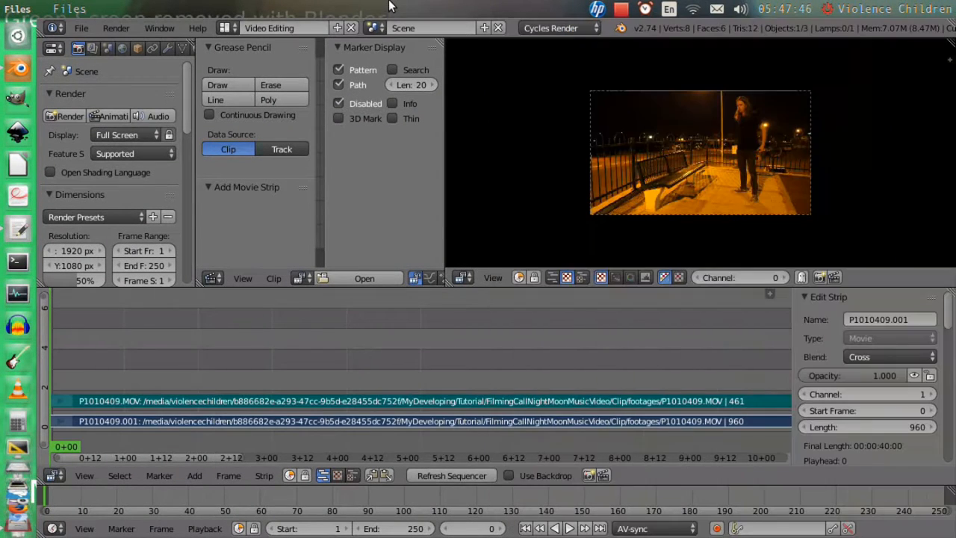
scroll(520, 360, down, 10)
right_click(516, 395)
key(x)
click(519, 397)
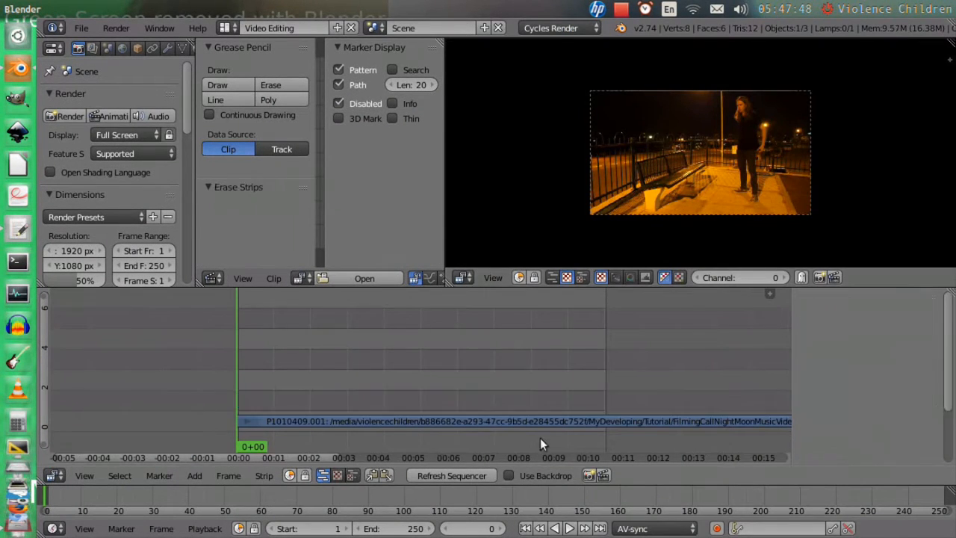
Step: Set the scene's end frame to 948 to match the length of the movie strip
mouse_move(563, 389)
middle_down()
mouse_move(386, 361)
mouse_move(405, 363)
mouse_move(358, 367)
middle_up()
scroll(428, 369, down, 12)
scroll(430, 368, down, 5)
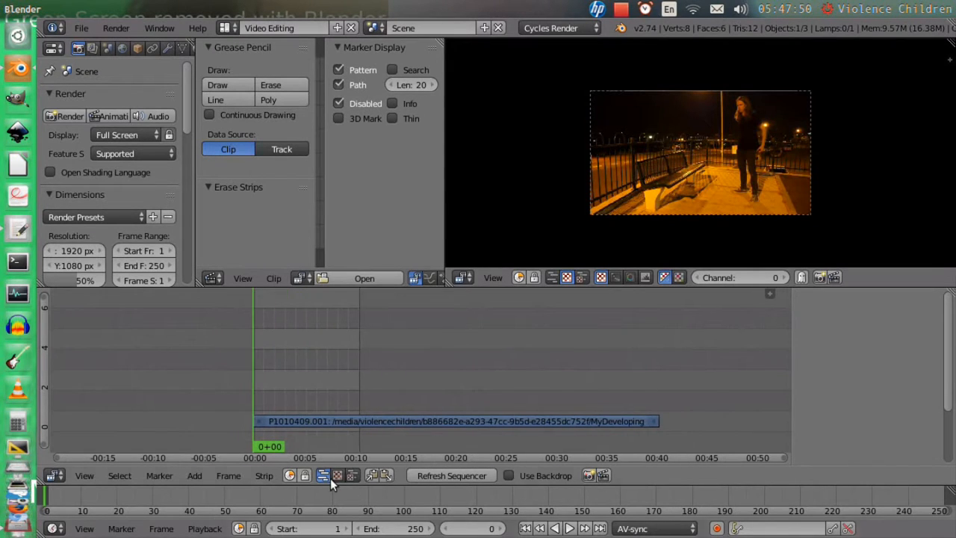
drag(365, 528, 384, 527)
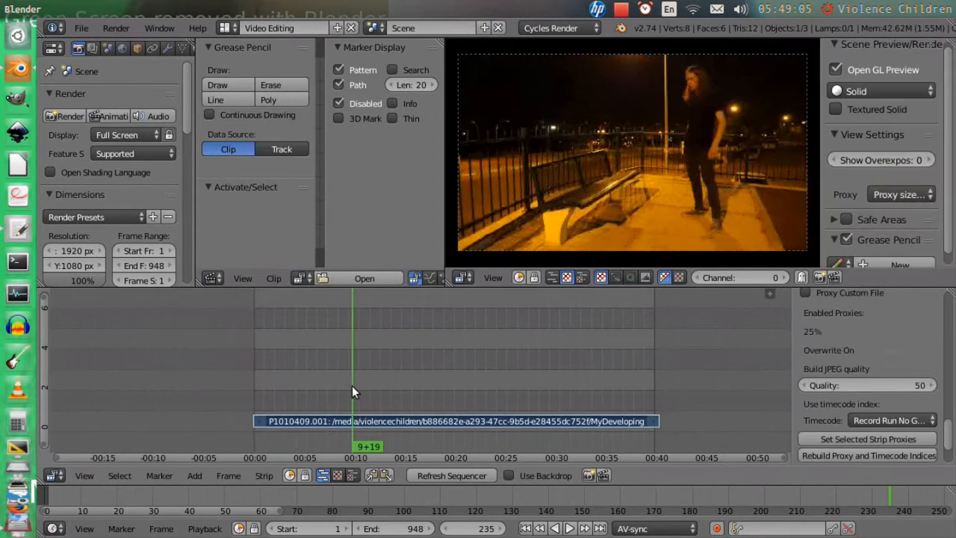
Step: Cut the movie strip at frame 235 and delete the part before the cut
key(k)
right_click(319, 423)
key(x)
click(319, 418)
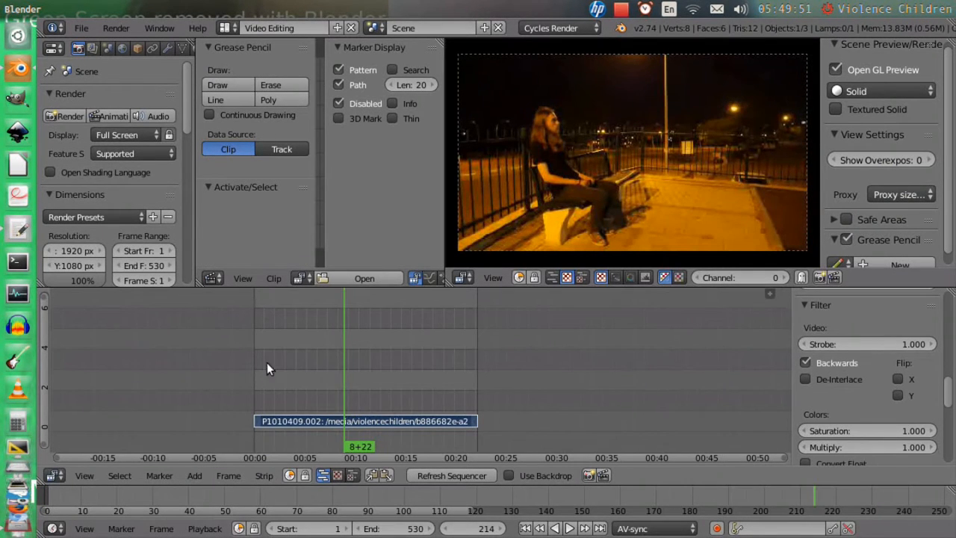
Step: Play the reversed movie strip from the first frame
key(shift+Left)
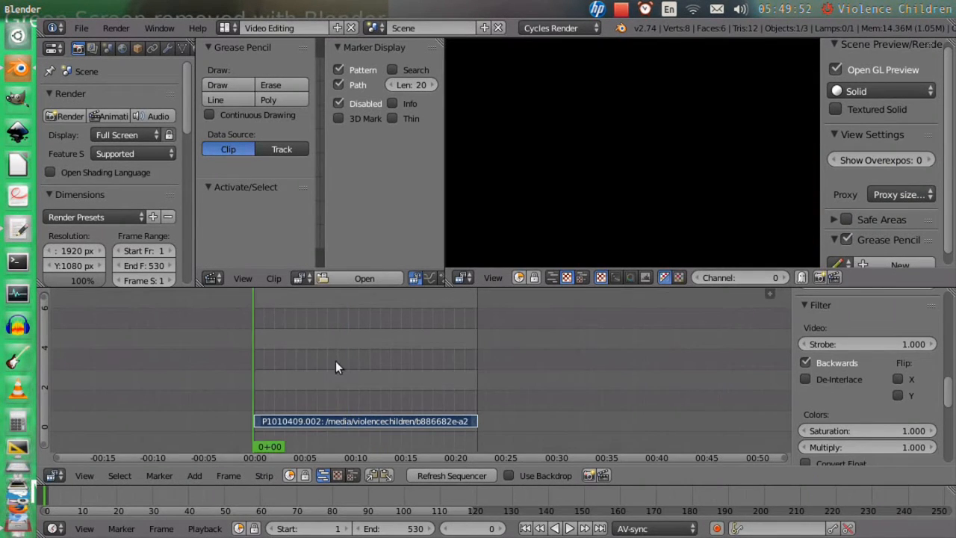
key(alt+a)
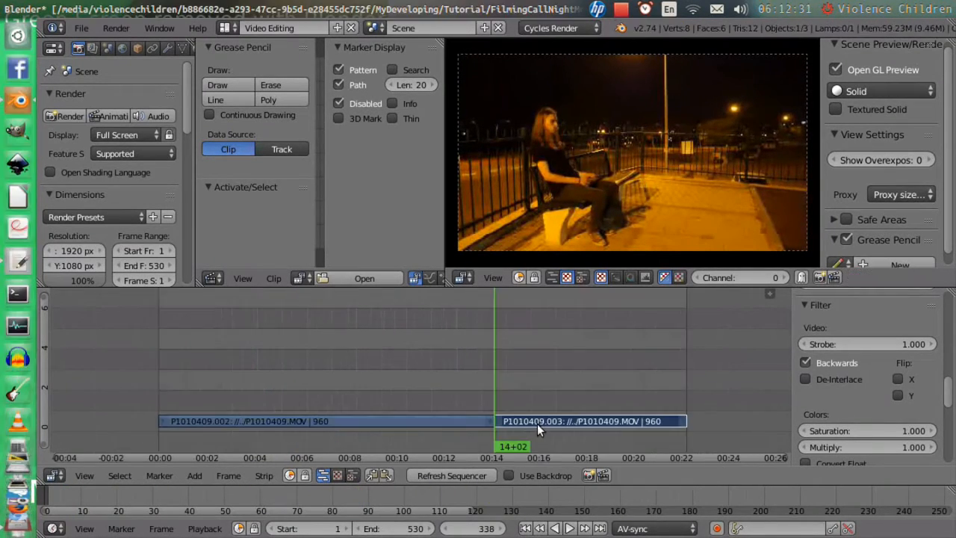
Step: Move the second part of the cut strip to channel 2 at frame 1 and play it from the beginning
key(g)
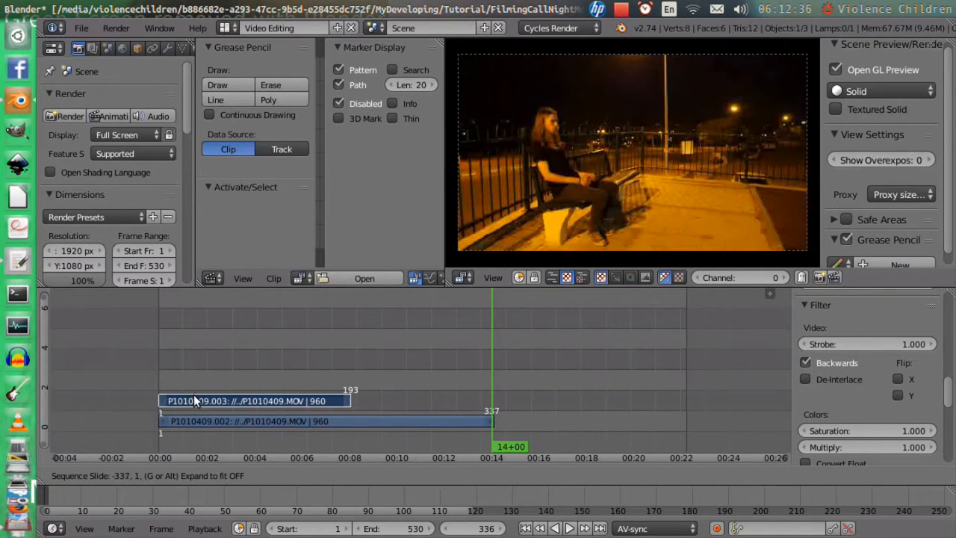
click(193, 394)
click(160, 370)
key(alt+a)
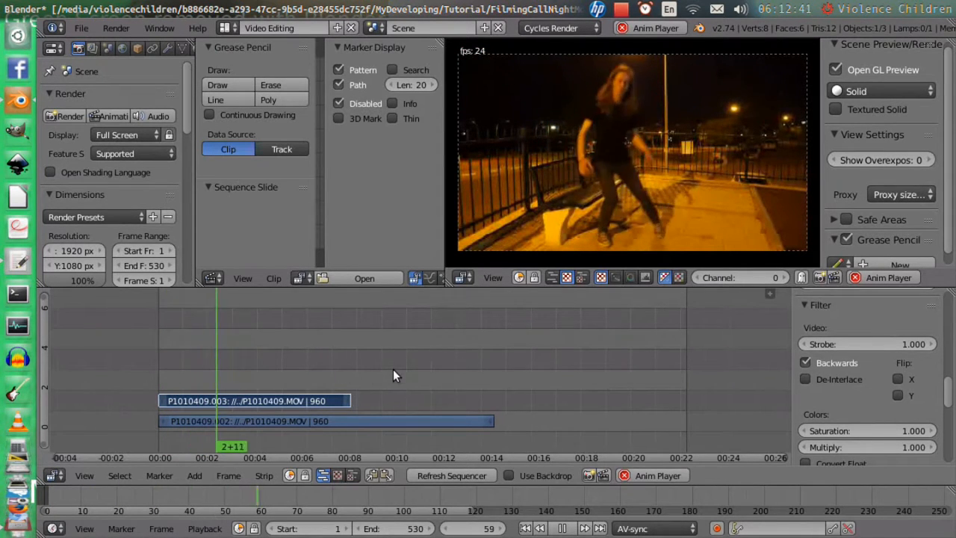
key(Escape)
Step: Lower the channel 2 strip's opacity to about 0.467 and play the two overlaid strips
scroll(824, 356, up, 5)
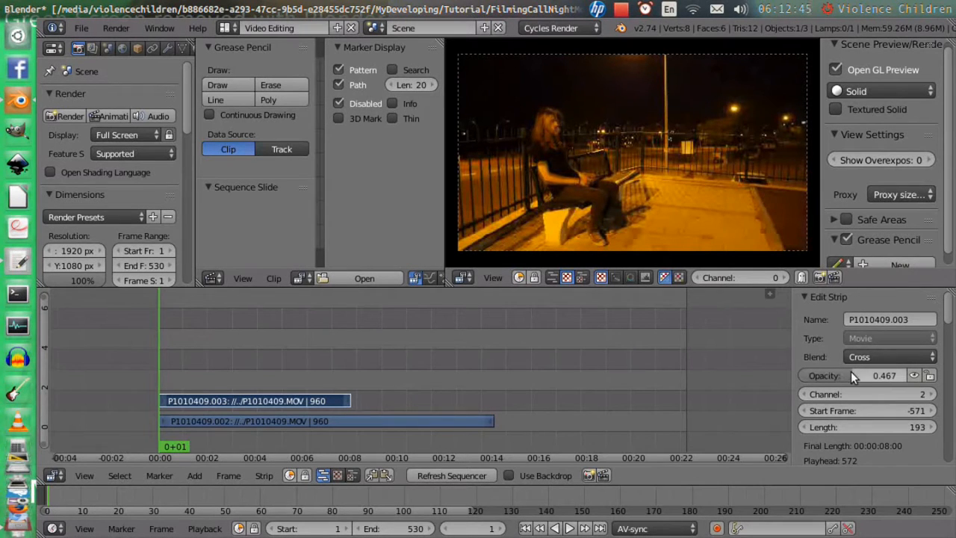
key(alt+a)
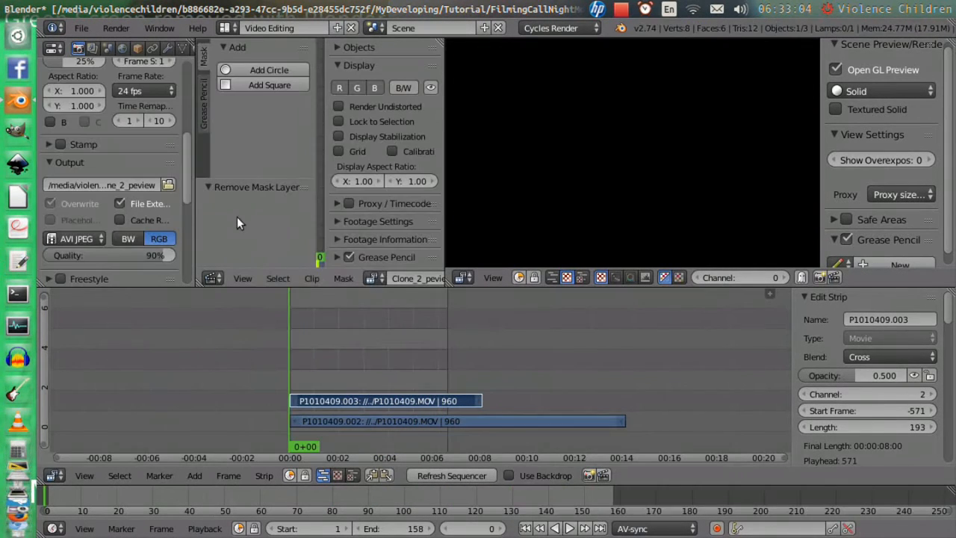
Step: Maximise the clip editor and load the Clone_2_peview clip as the background for masking
key(ctrl+Up)
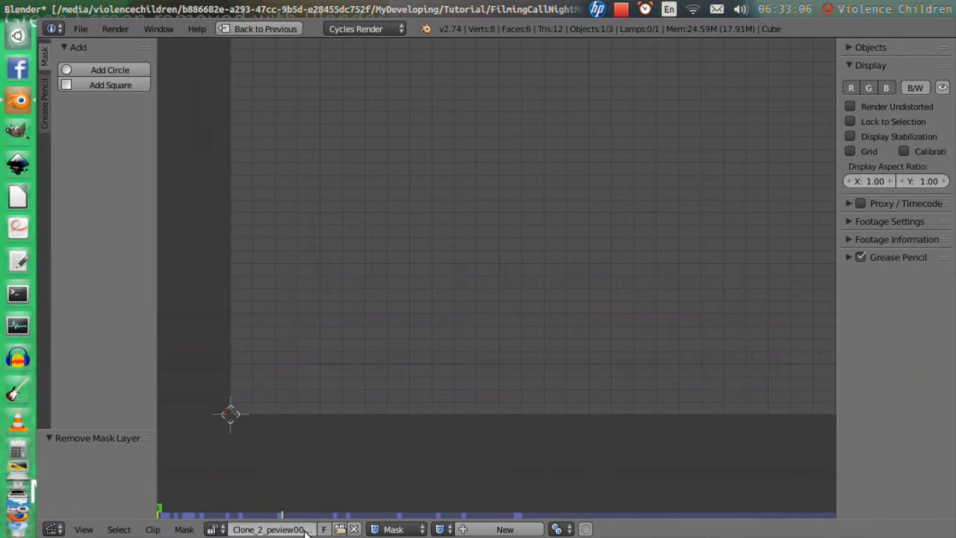
click(342, 528)
double_click(306, 178)
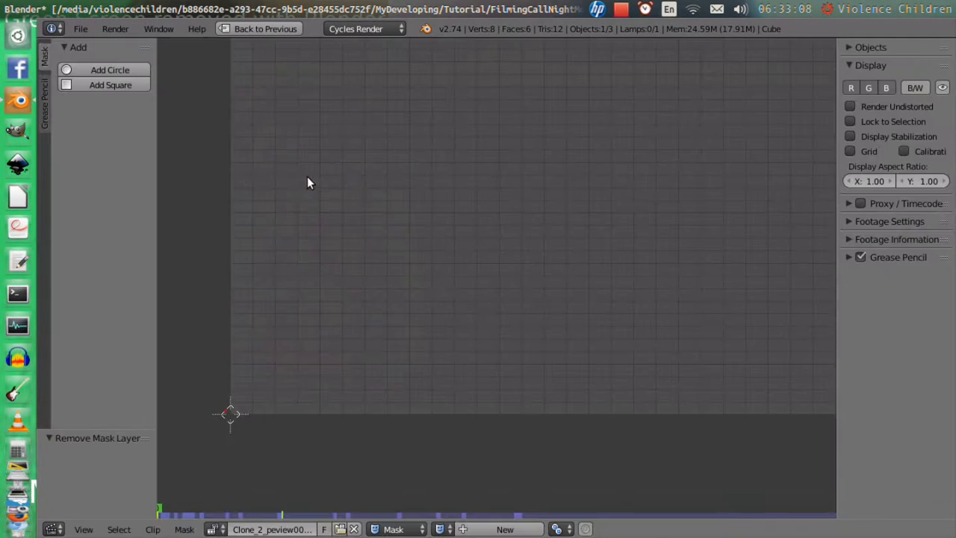
scroll(495, 288, down, 2)
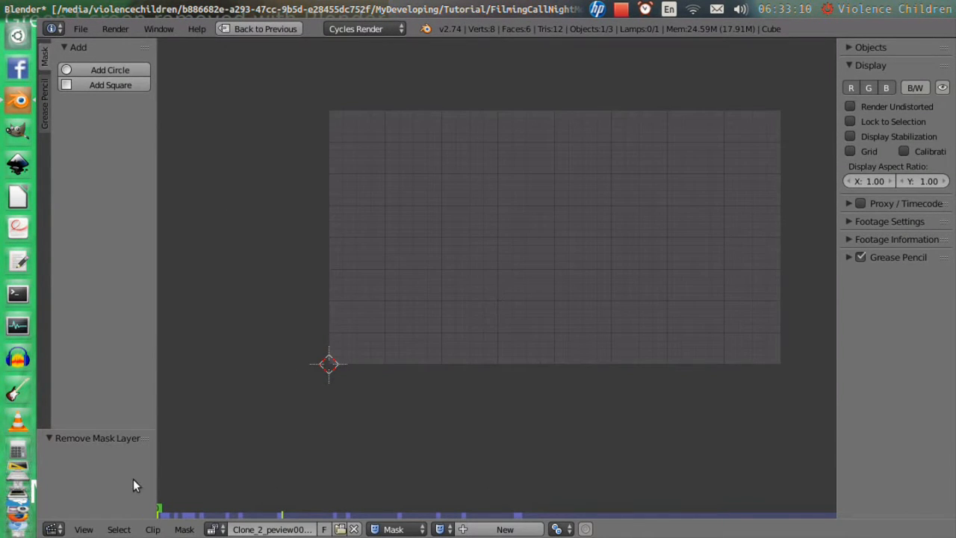
scroll(301, 196, up, 4)
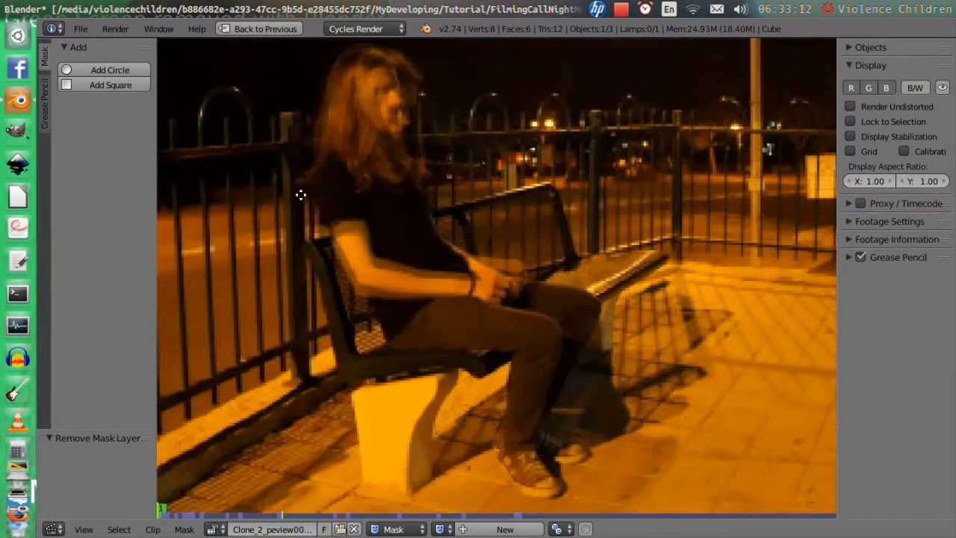
scroll(361, 146, down, 5)
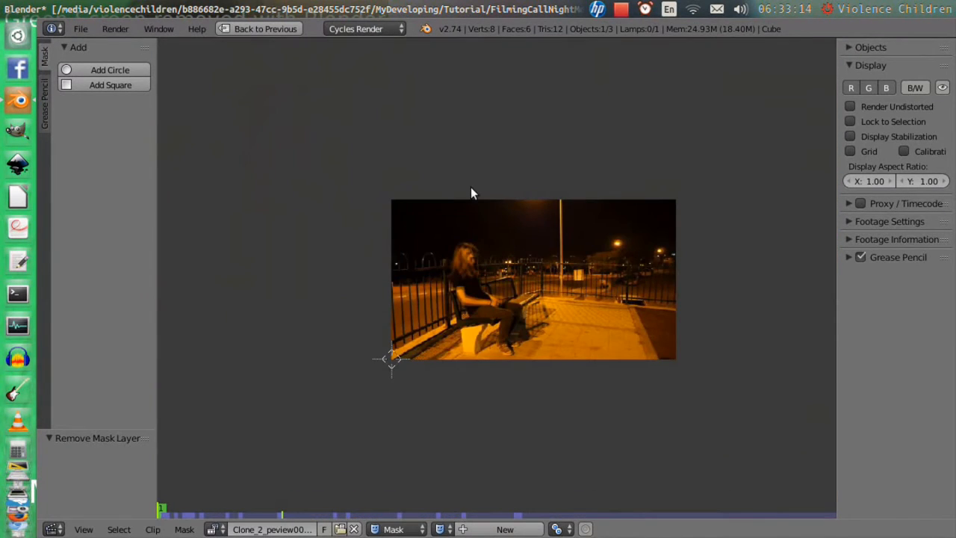
Step: Start a mask spline above the seated person's head and trace down past the face and chest to above the hands
ctrl+click(472, 229)
scroll(474, 231, up, 7)
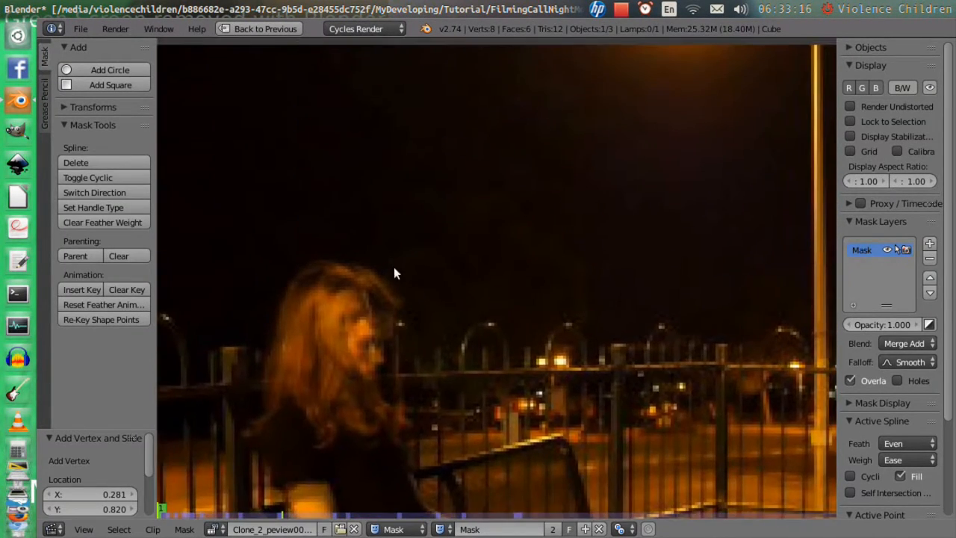
ctrl+click(407, 293)
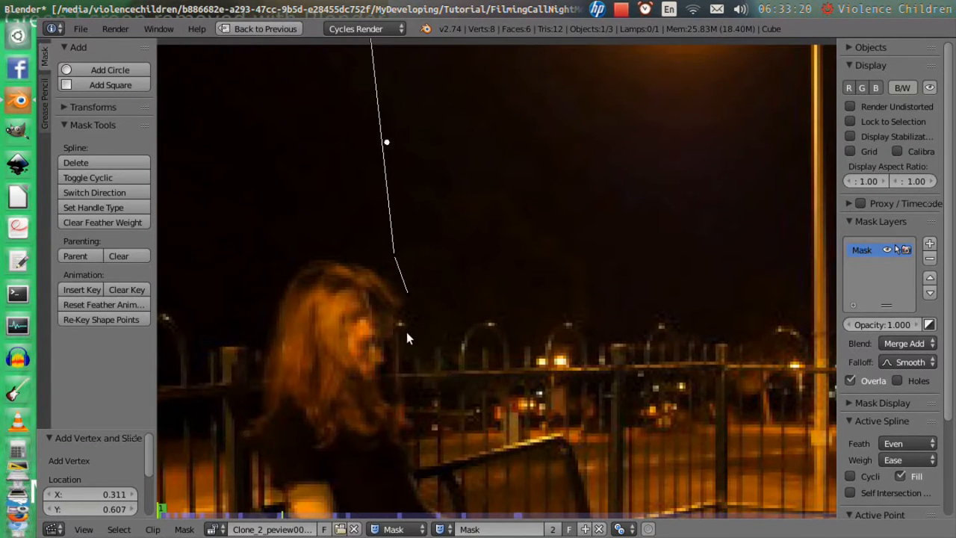
middle_drag(412, 408, 398, 335)
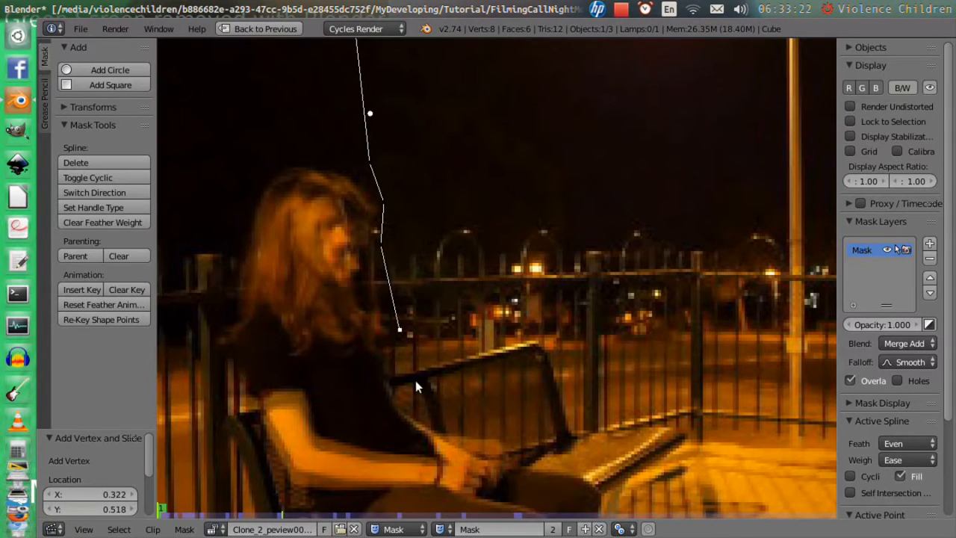
middle_drag(416, 382, 380, 286)
middle_drag(482, 340, 447, 278)
ctrl+click(451, 280)
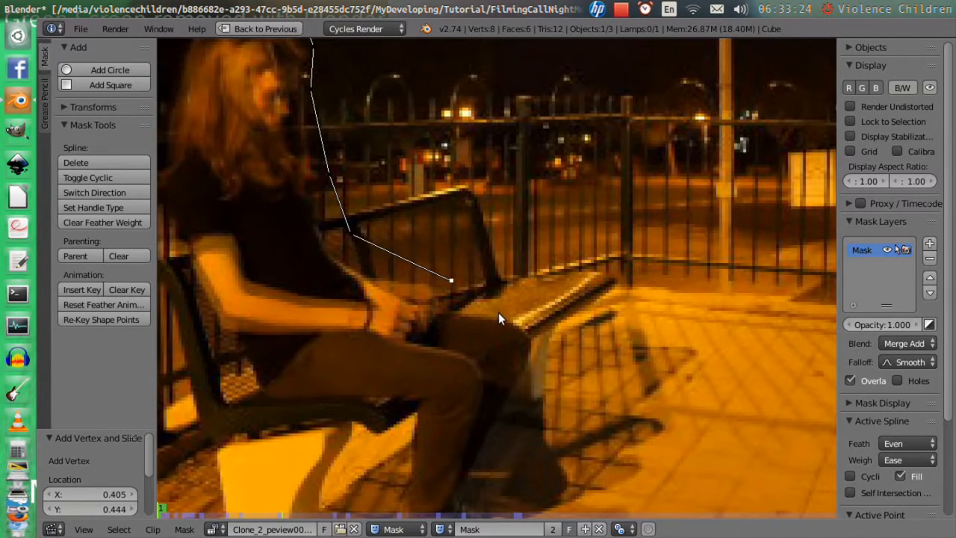
Step: Extend the mask spline over the knees, down past the legs and feet, to a point below the image
ctrl+click(502, 315)
ctrl+click(550, 383)
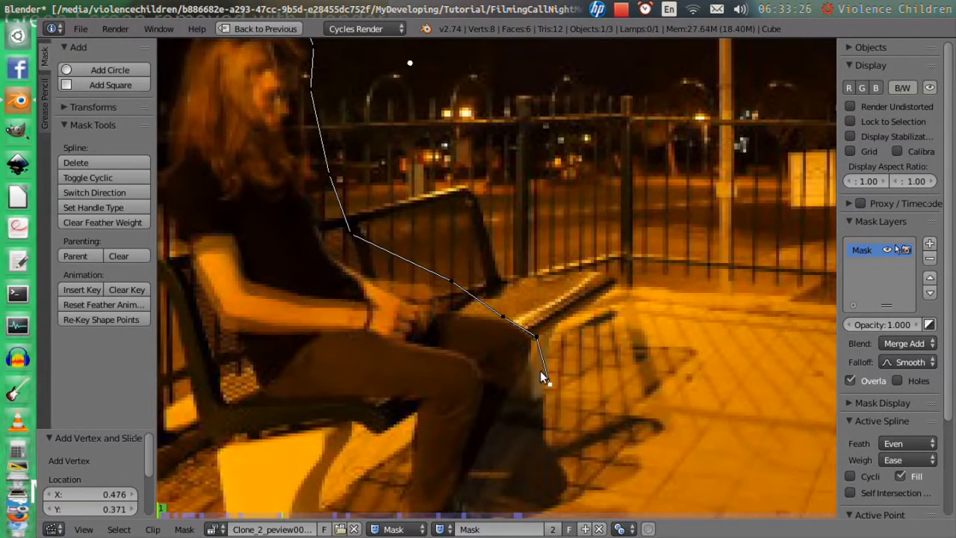
ctrl+click(567, 449)
middle_drag(567, 448, 603, 279)
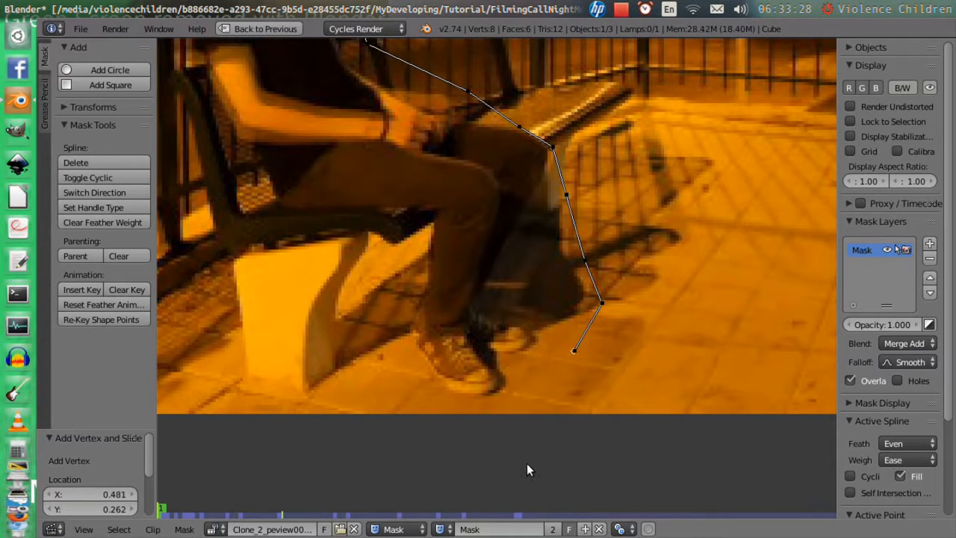
middle_drag(526, 462, 574, 393)
ctrl+click(569, 401)
Step: Route the mask spline around the outside of the image back above the head and close it as cyclic
middle_drag(471, 409, 700, 361)
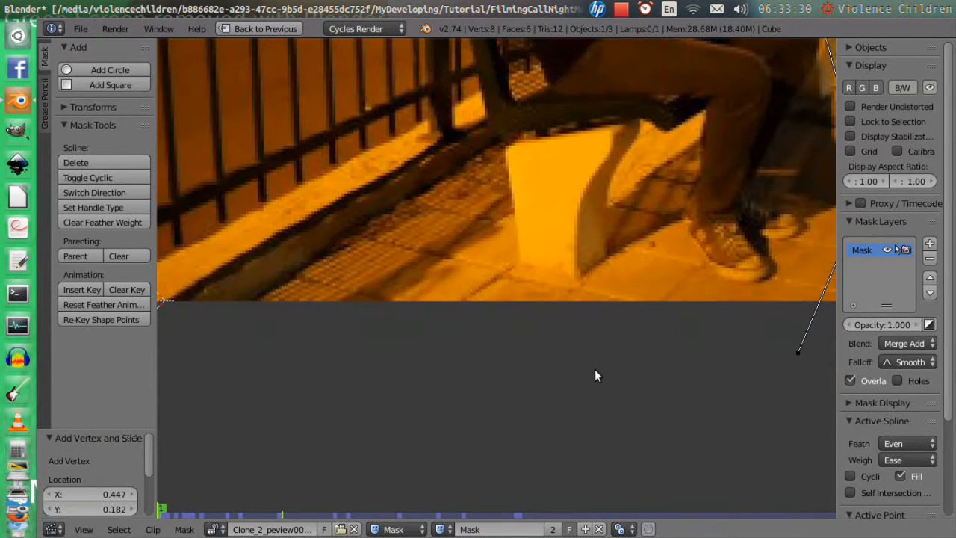
middle_drag(340, 356, 465, 381)
middle_drag(413, 264, 402, 515)
ctrl+click(415, 134)
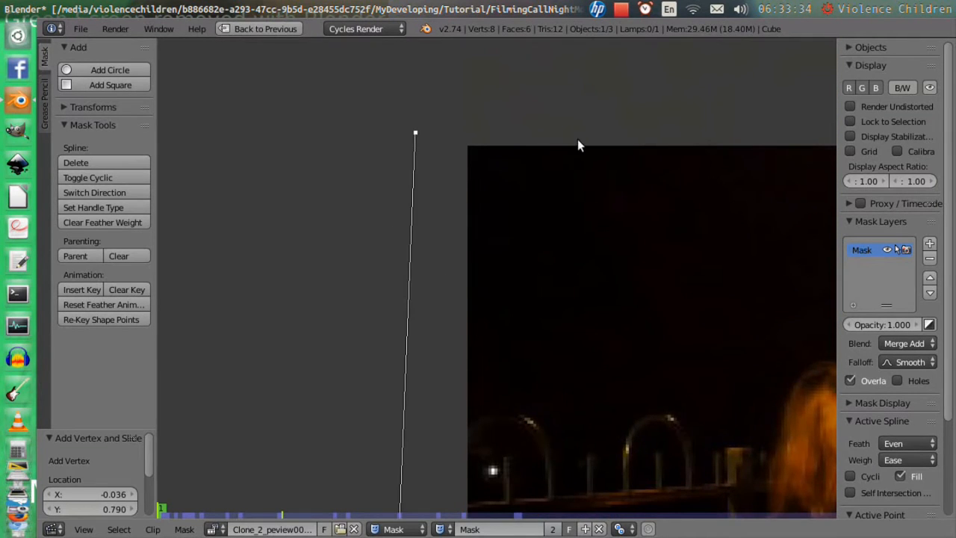
middle_drag(578, 145, 344, 168)
click(850, 475)
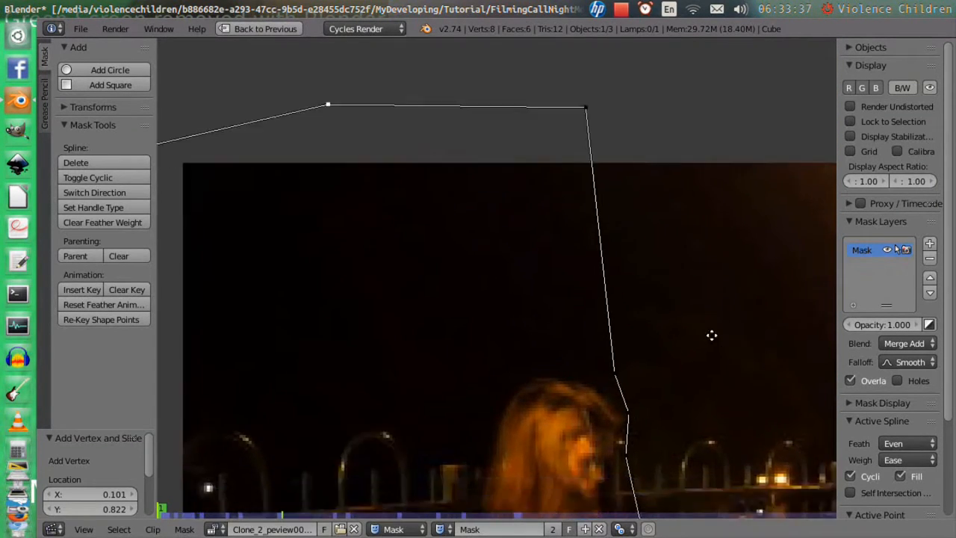
Step: Insert a shape key for the mask at frame 1 and slide its points along the seated person's outline at frame 24
scroll(601, 341, down, 3)
click(157, 528)
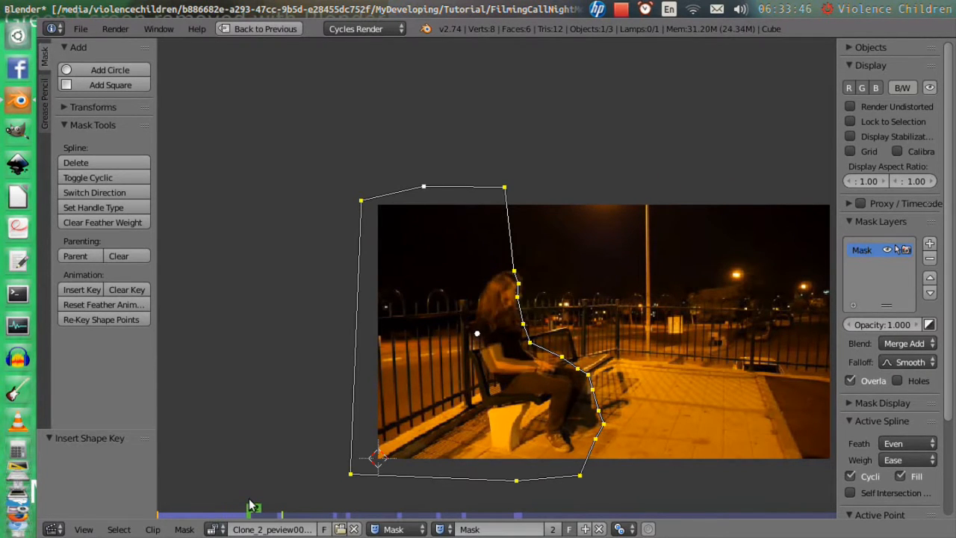
scroll(464, 307, up, 7)
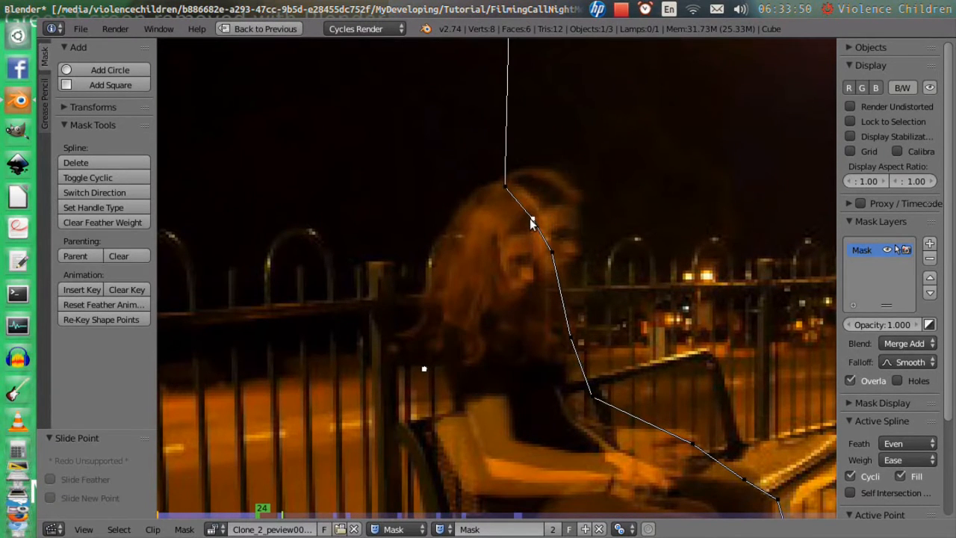
middle_drag(554, 321, 551, 201)
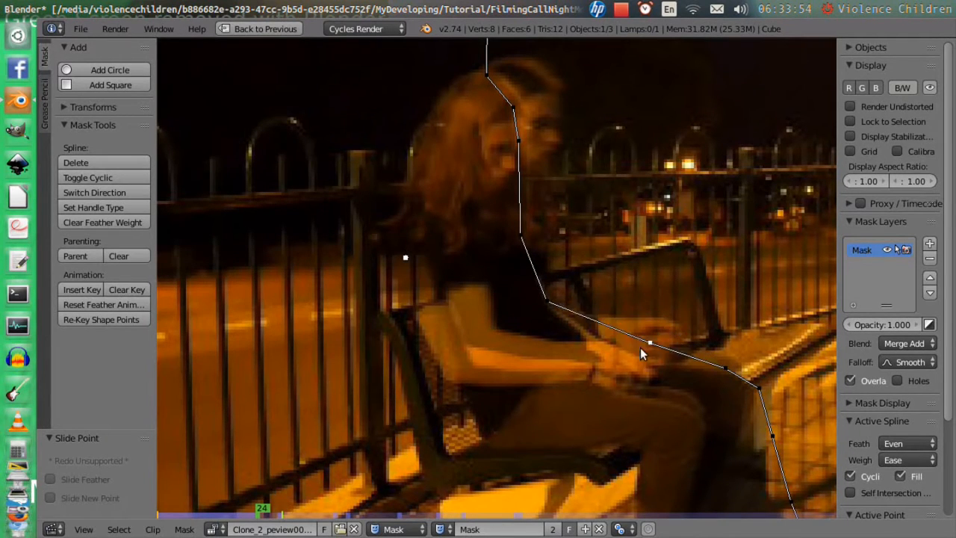
middle_drag(710, 370, 677, 272)
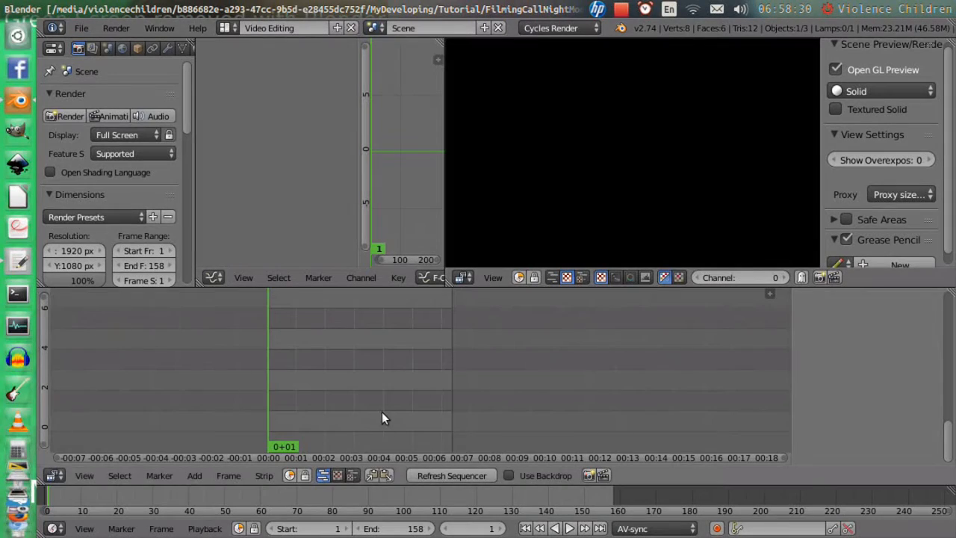
Step: Add the rendered movie Clone_2_Stationar0001-0158.avi to the sequencer at frame 1 and apply a Transform effect strip to it
key(shift+a)
click(366, 457)
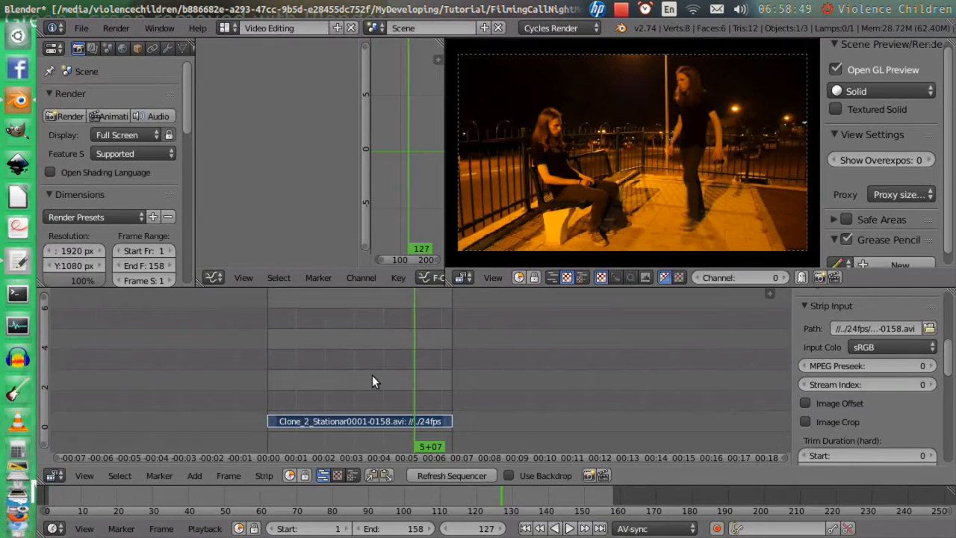
key(shift+a)
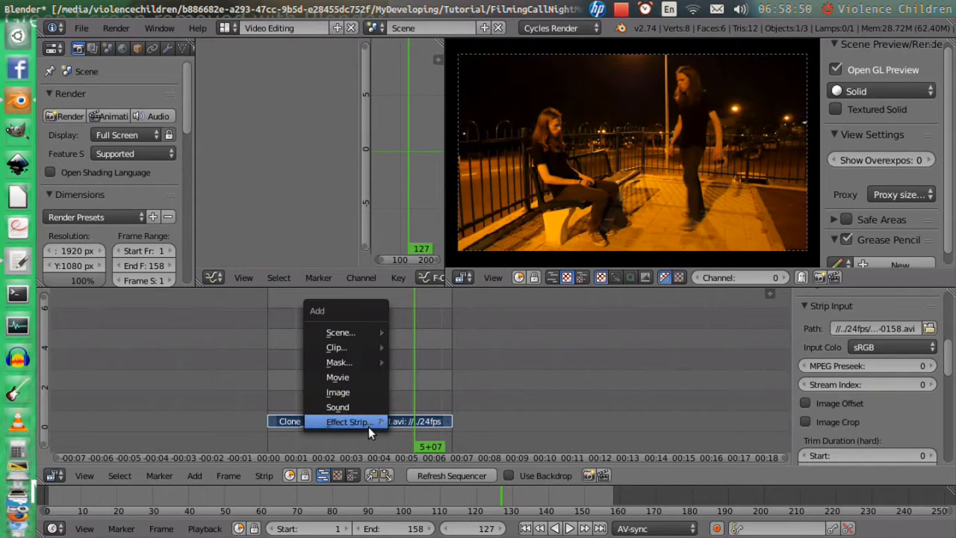
mouse_move(368, 427)
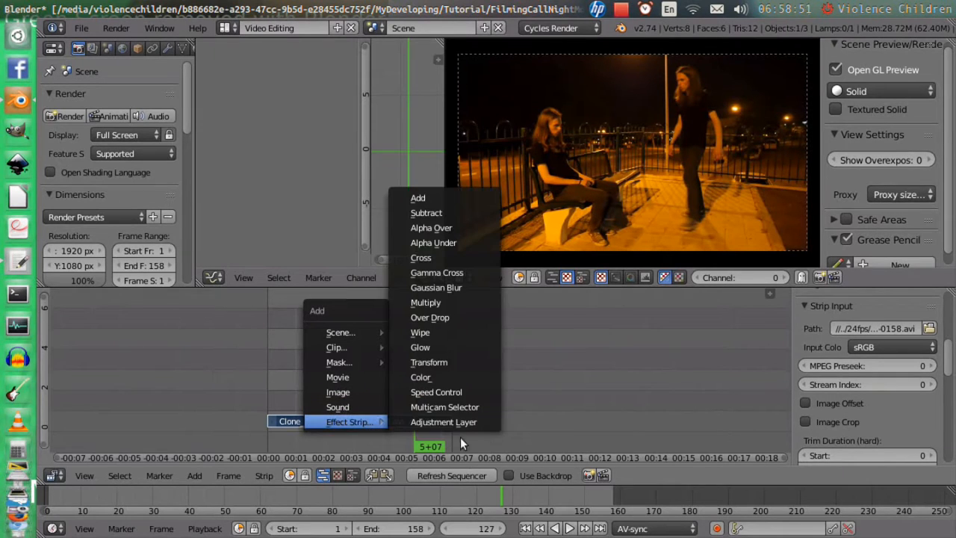
click(480, 360)
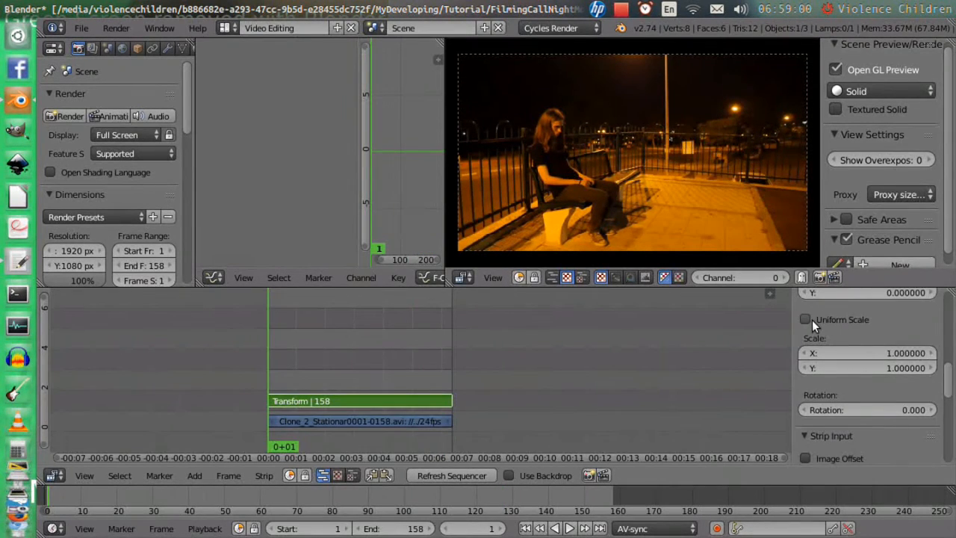
Step: Enable uniform scale on the Transform strip, rotate it to -4.3 and scale it to 1.24
click(812, 320)
drag(875, 377, 805, 379)
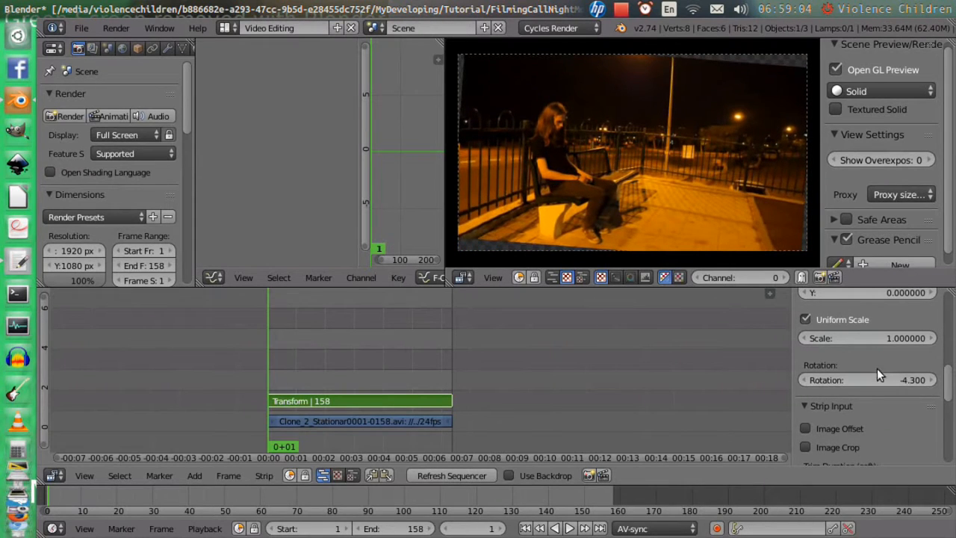
drag(866, 339, 896, 338)
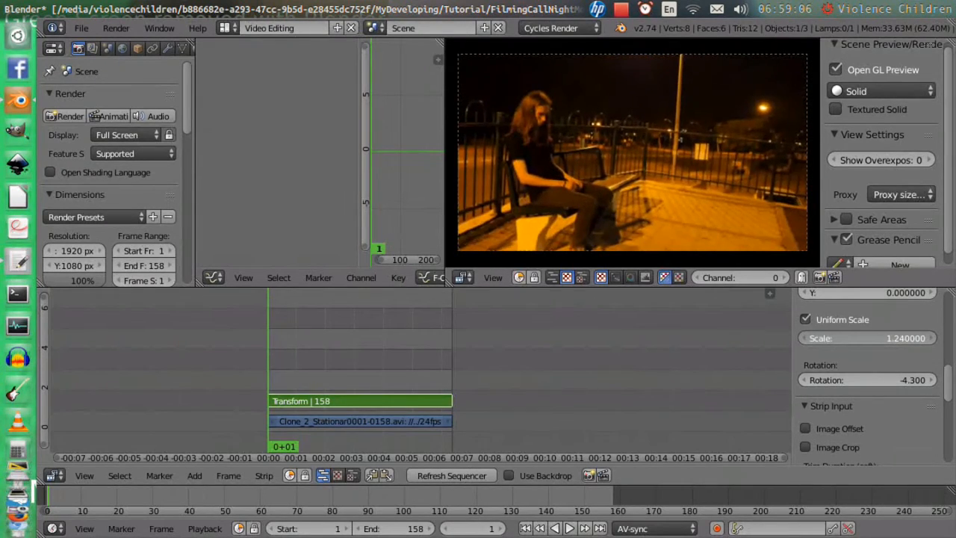
Step: Insert keyframes at frame 1 for the Transform strip's scale, rotation, and X and Y position
key(i)
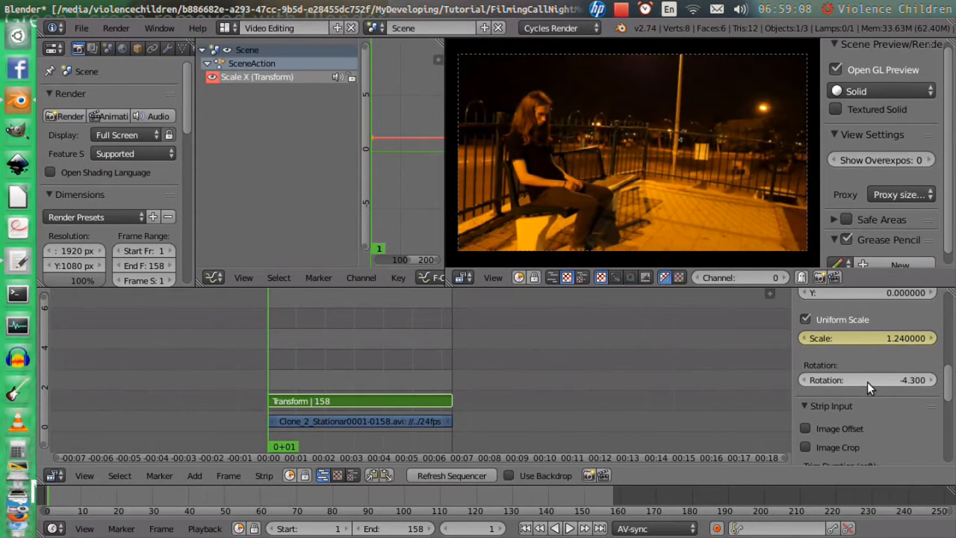
key(i)
scroll(870, 389, up, 2)
key(i)
key(i)
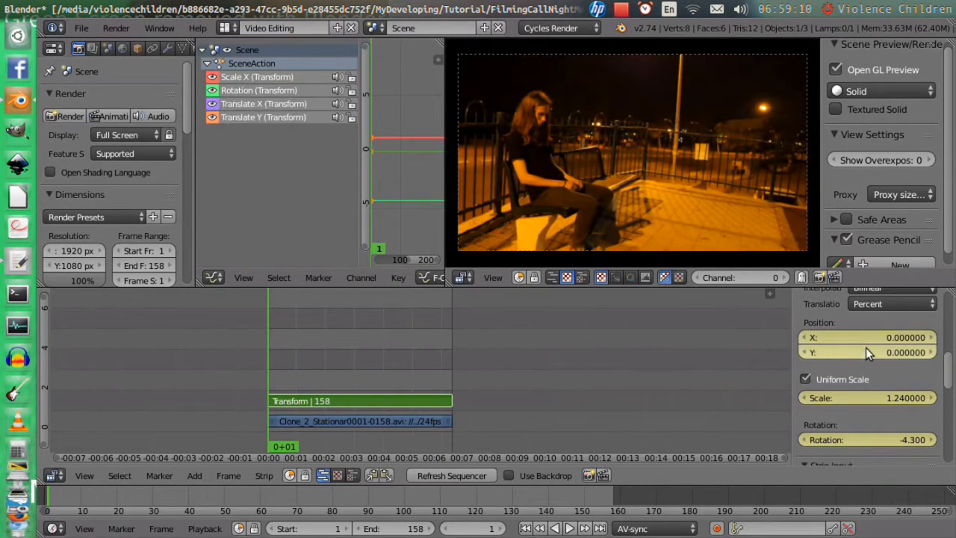
Step: At frame 80, set the Transform strip's rotation to -12.3, scale to 1.45 and Y position to about -12.72
drag(274, 360, 359, 365)
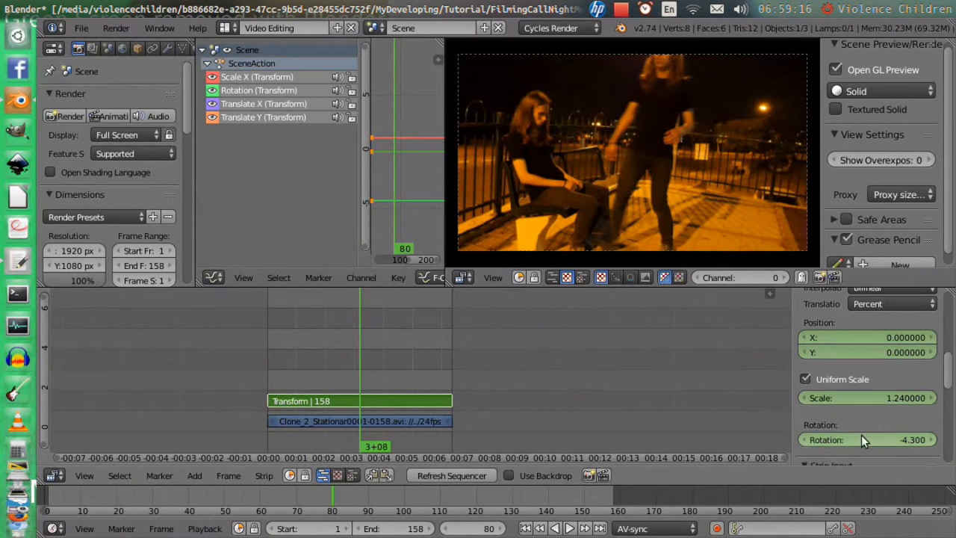
drag(867, 439, 807, 440)
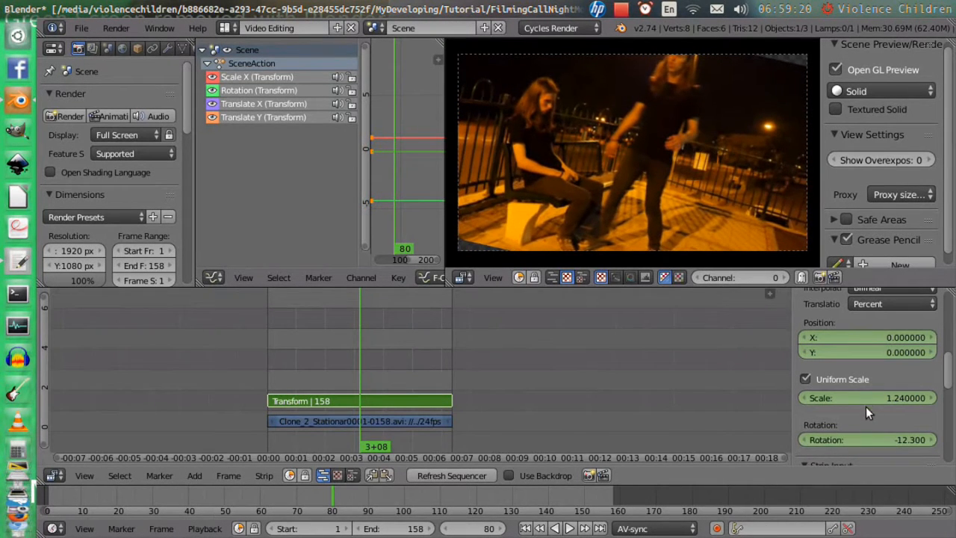
mouse_move(866, 402)
mouse_down()
mouse_move(883, 401)
mouse_move(868, 402)
mouse_up()
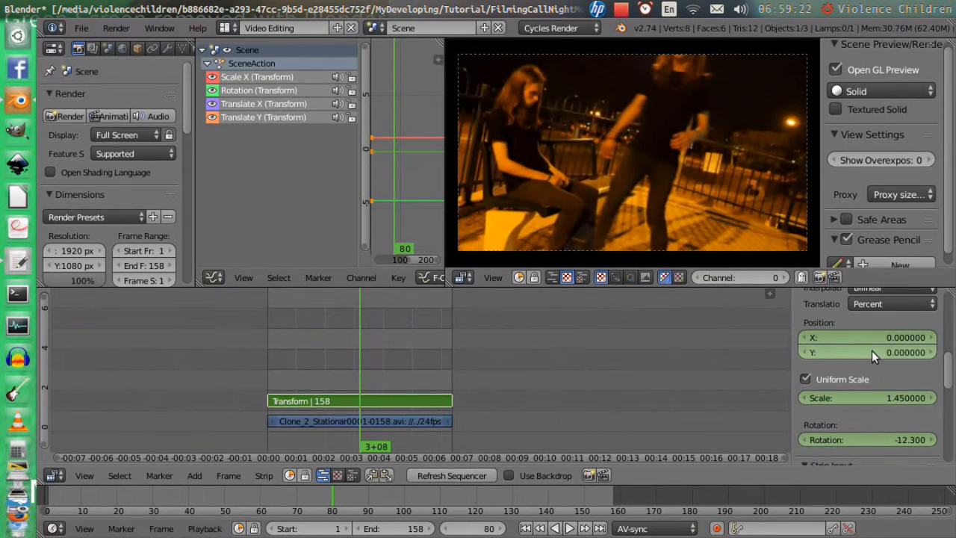
drag(872, 351, 790, 350)
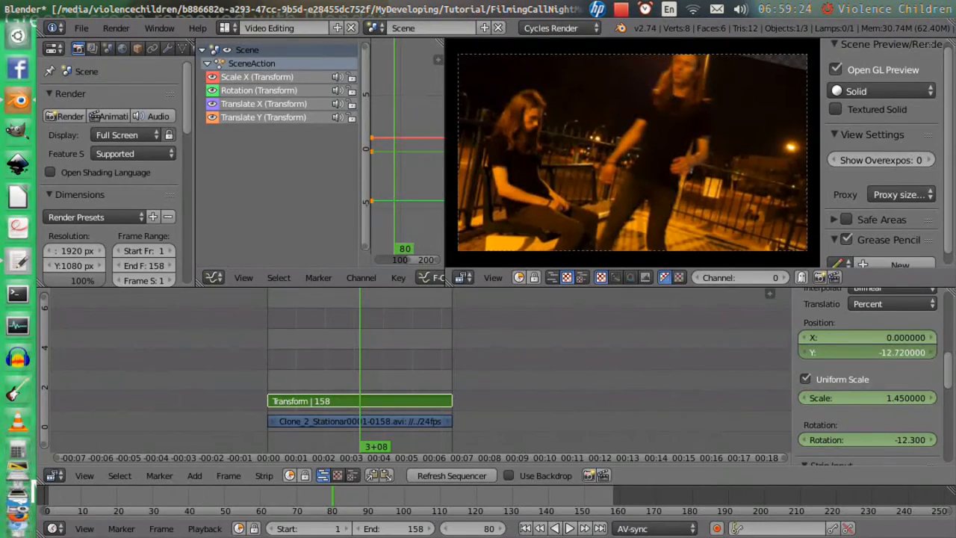